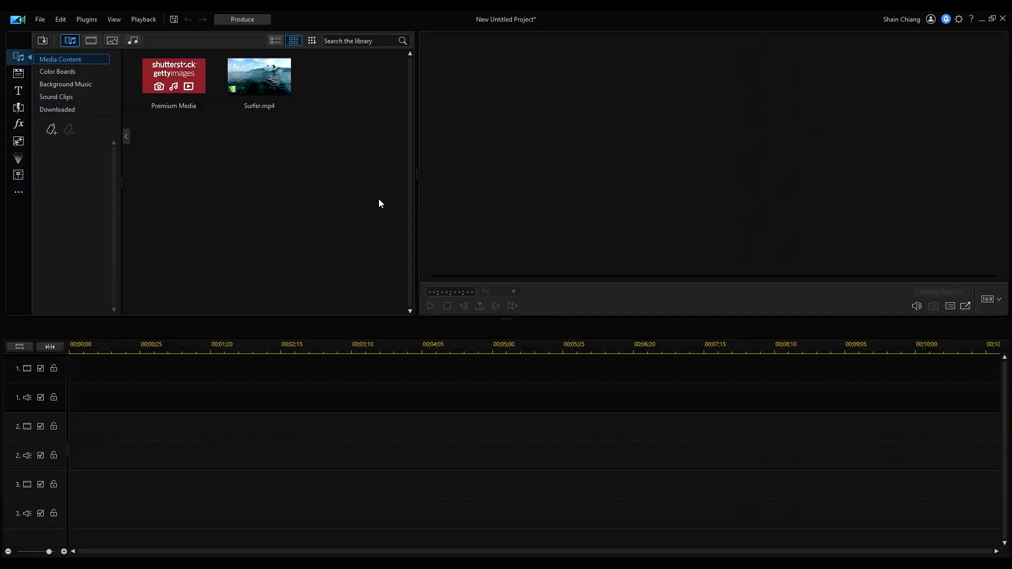
Place Surfer.mp4 on video track 1, split it at 00;00;02;07, and save that frame as SnapShot.jpg
left_click_drag(259, 79, 103, 359)
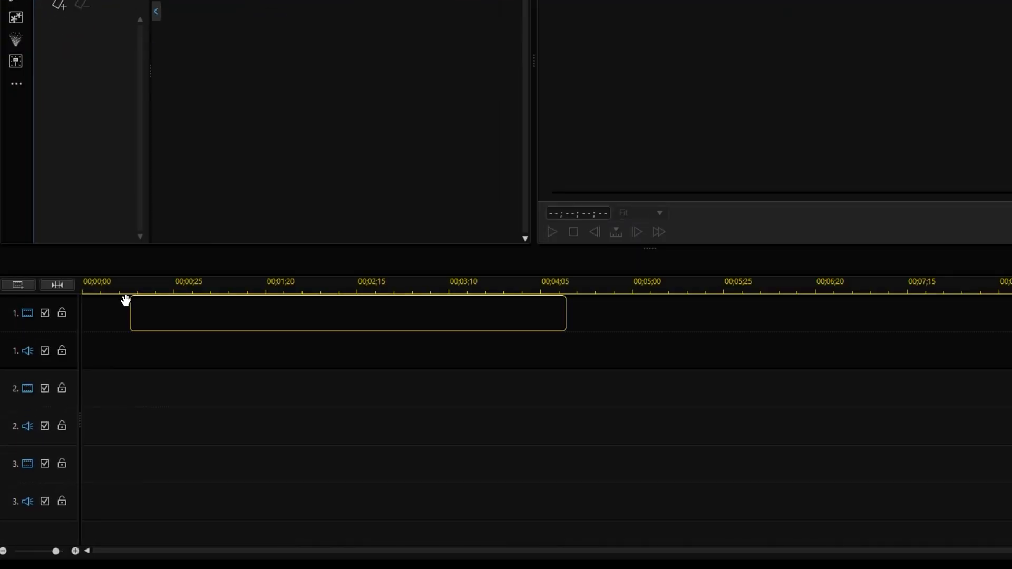
left_click_drag(64, 320, 333, 281)
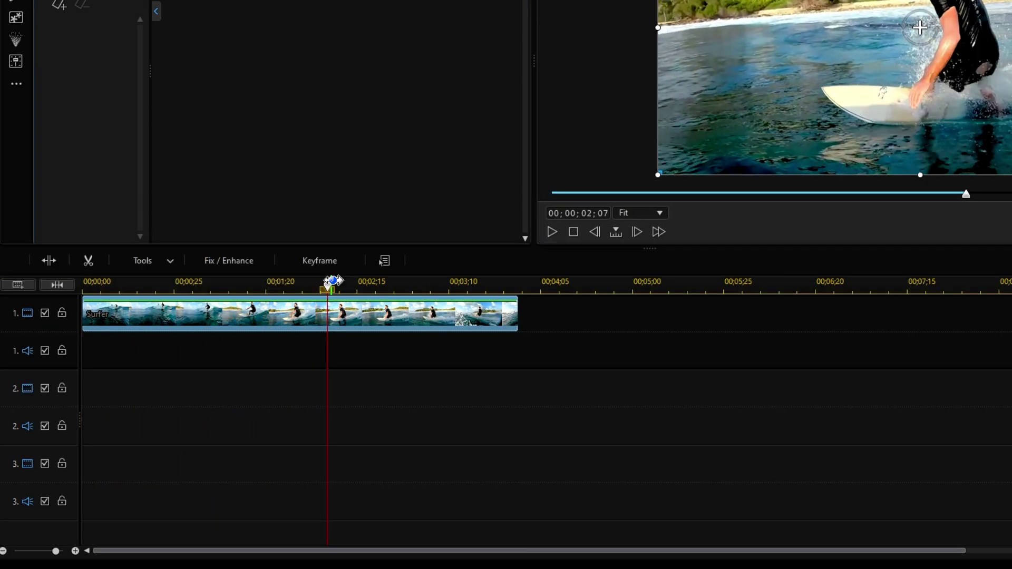
left_click(48, 260)
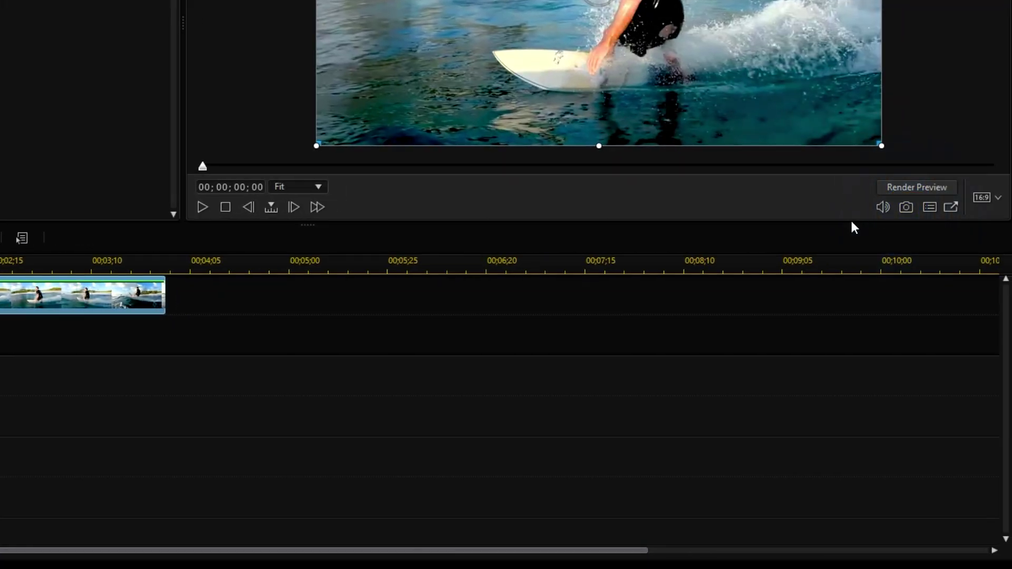
left_click(906, 207)
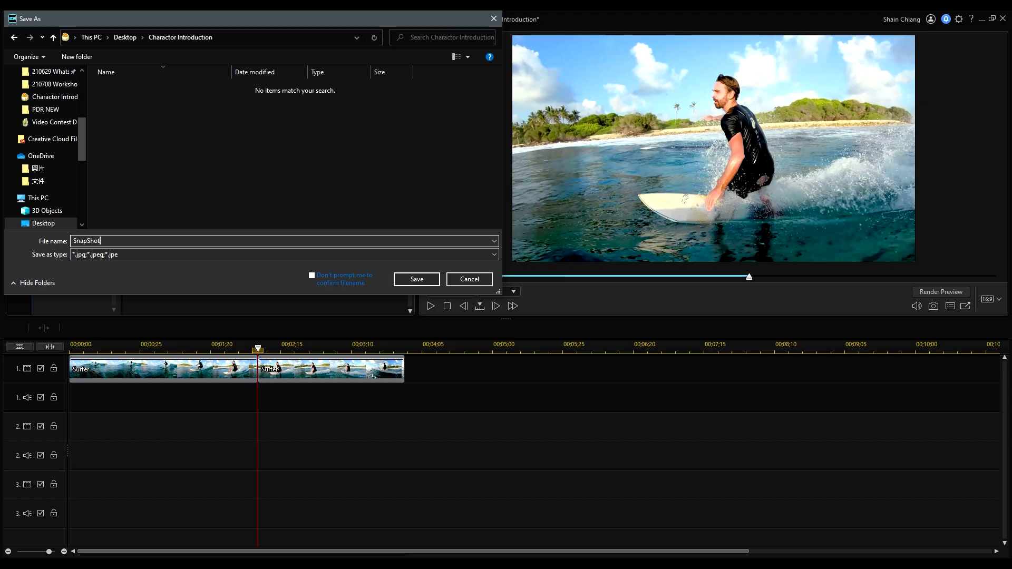
key("Return")
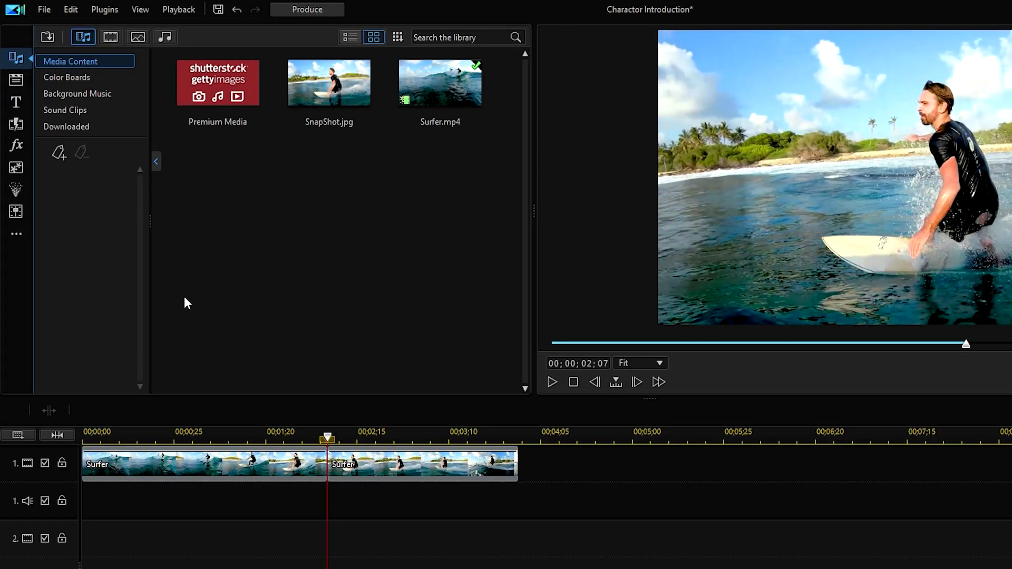
Drop SnapShot.jpg into a gap after the first Surfer clip, trim it to 00;00;02;14, and close the gap
left_click_drag(371, 477, 703, 474)
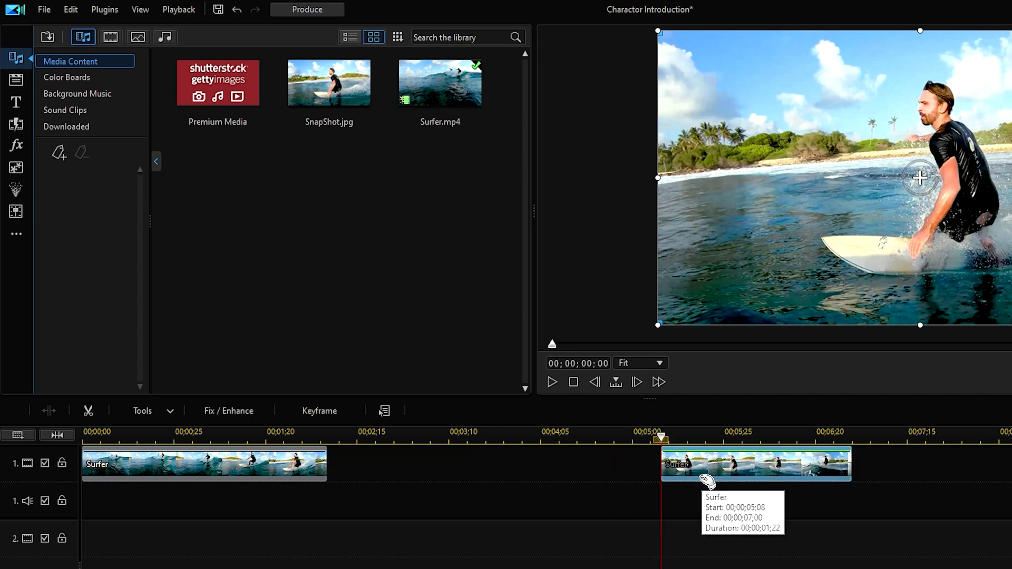
left_click_drag(329, 82, 329, 481)
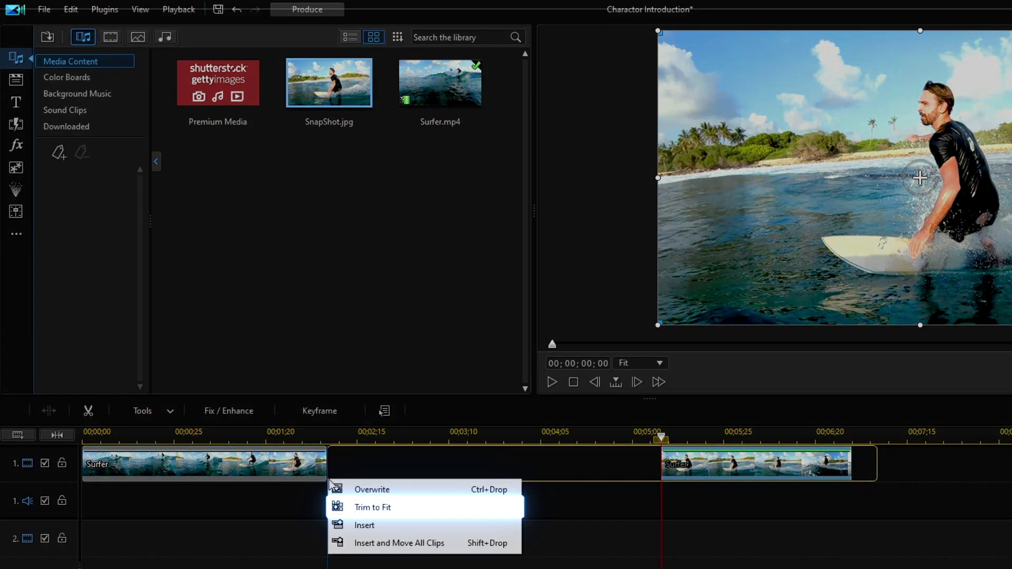
left_click(340, 505)
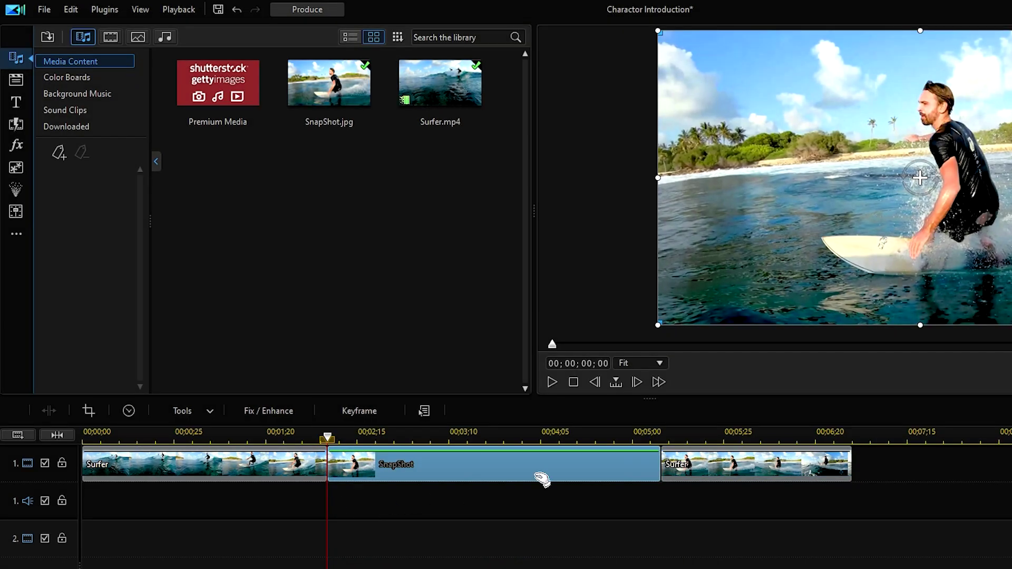
left_click_drag(660, 472, 605, 482)
left_click(675, 516)
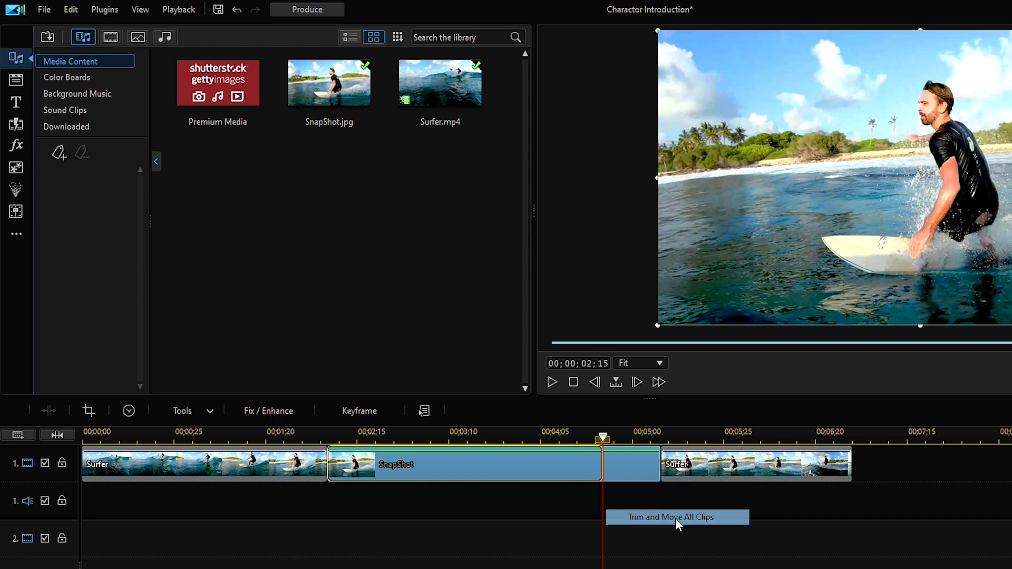
Apply the Black and White 05 Color LUT to the SnapShot still
left_click(33, 155)
left_click(72, 145)
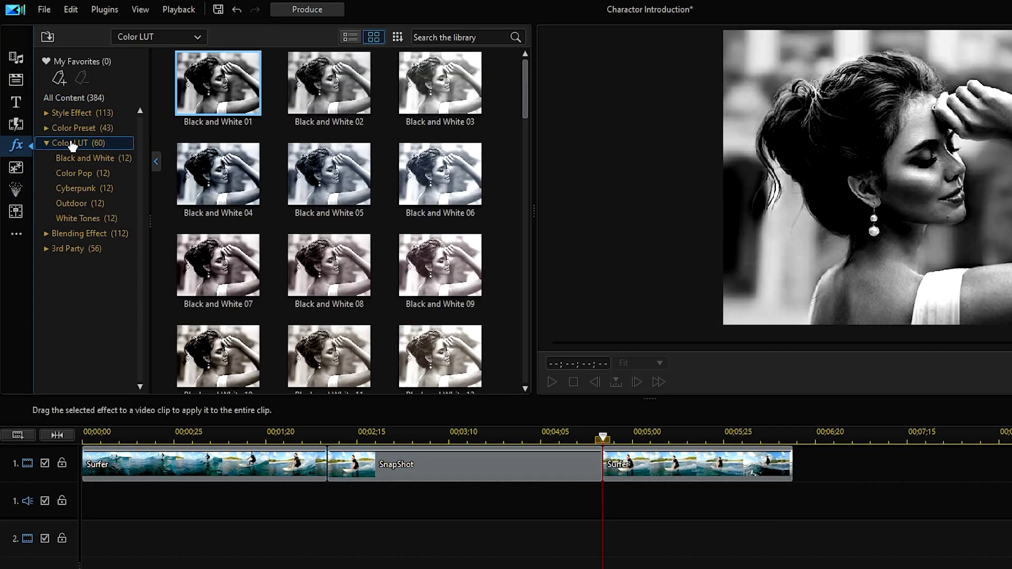
left_click(74, 158)
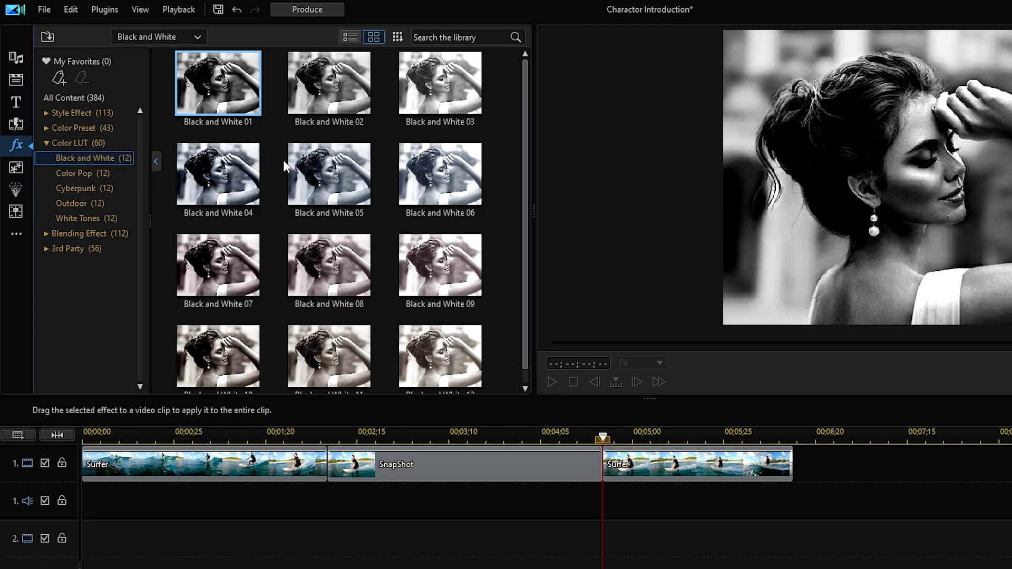
left_click_drag(327, 174, 369, 477)
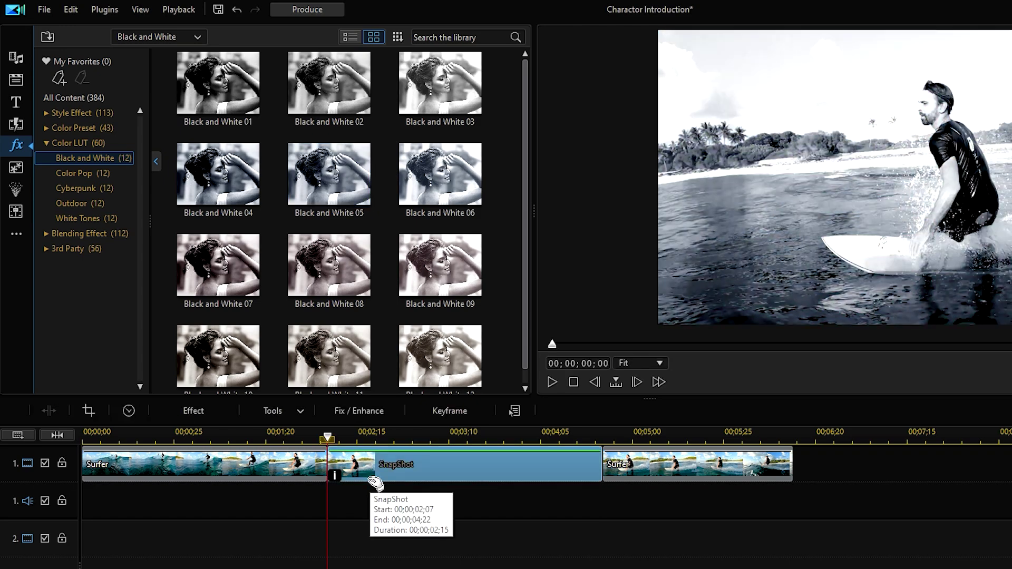
Set the still's Color Adjustment to Exposure 77 and Brightness 18
left_click(360, 410)
left_click(17, 201)
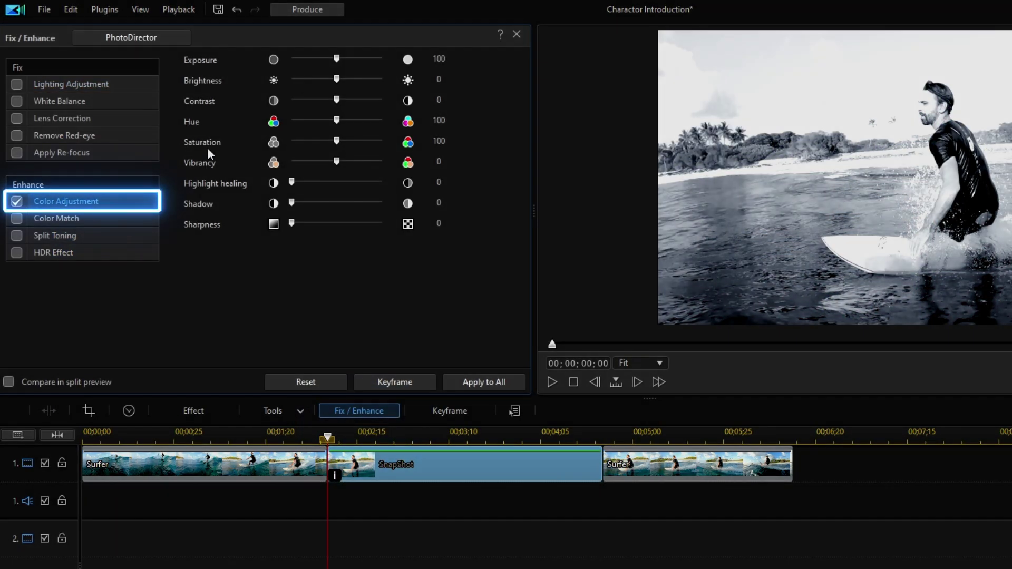
left_click_drag(337, 59, 326, 58)
left_click_drag(337, 79, 346, 80)
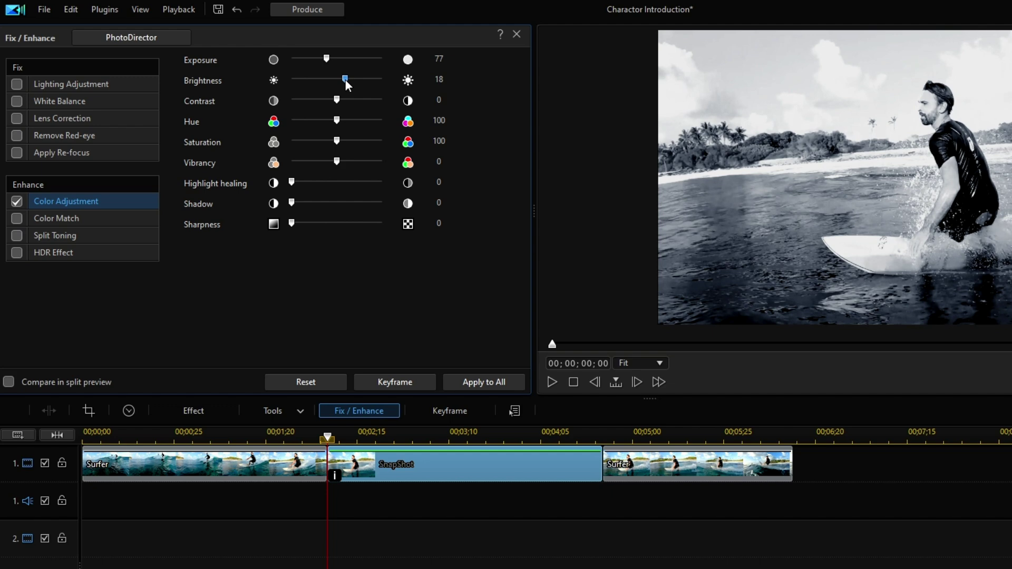
left_click(516, 33)
Find Gaussian Blur by searching 'gaus' and apply it to the SnapShot clip
left_click(86, 96)
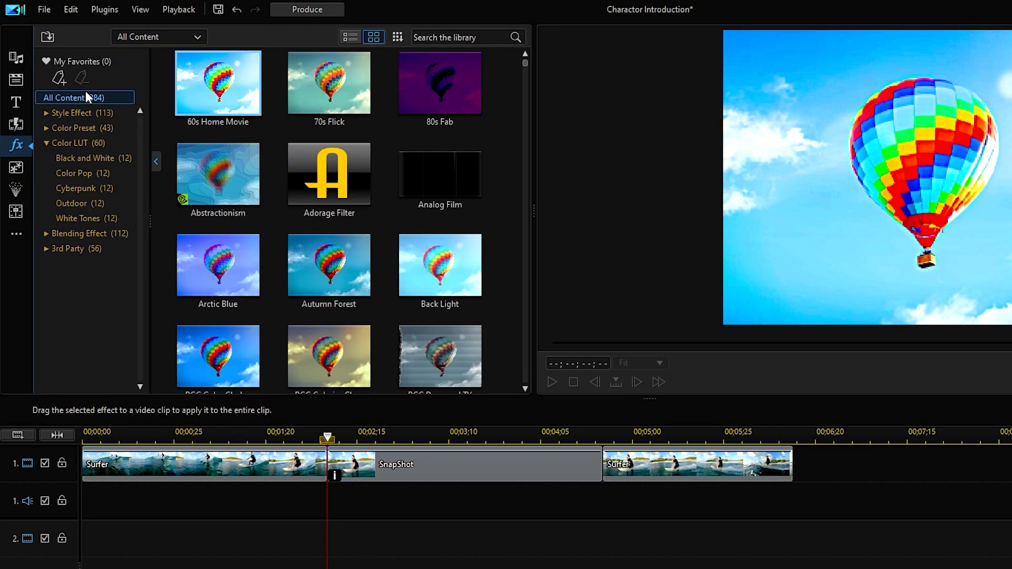
left_click(453, 36)
type("gaussian")
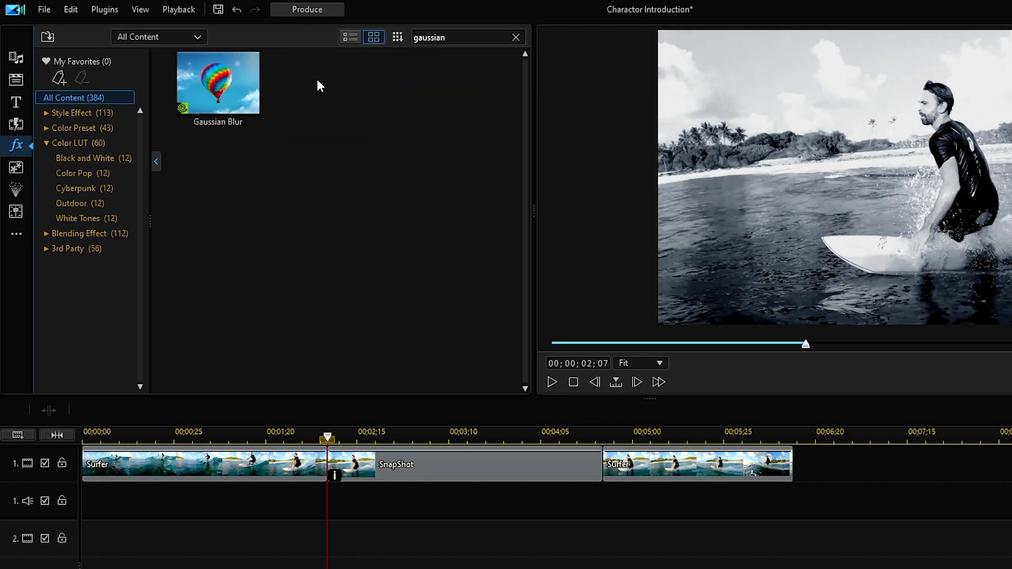
left_click_drag(218, 83, 377, 462)
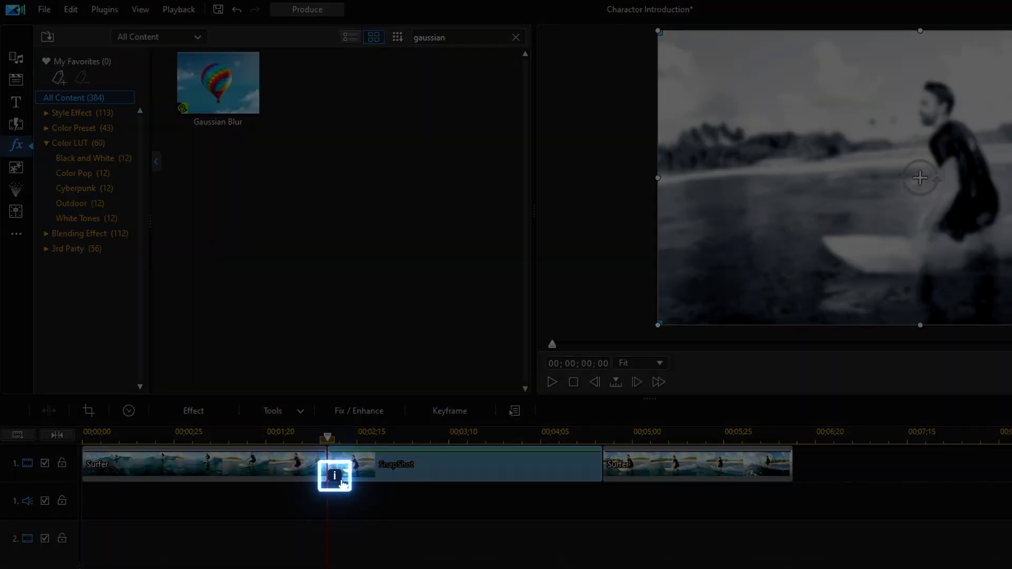
Set the Gaussian Blur degree on the SnapShot still to 2
left_click(336, 477)
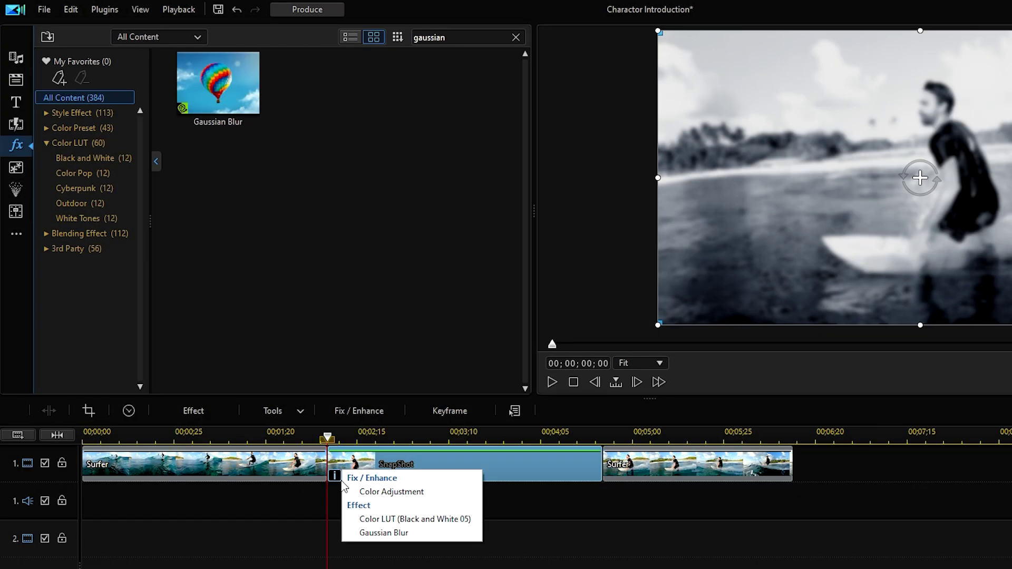
left_click(417, 532)
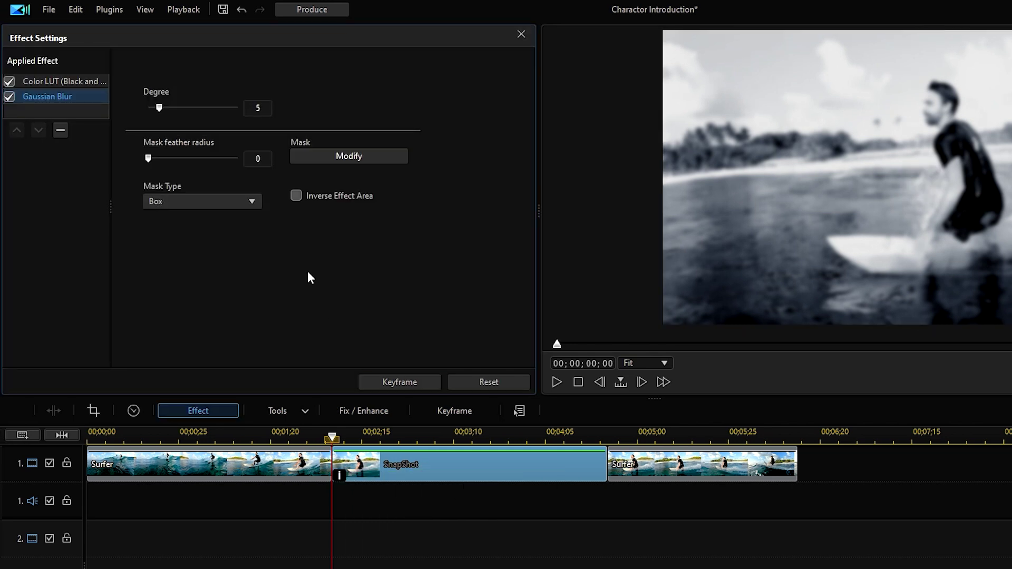
left_click_drag(159, 108, 152, 108)
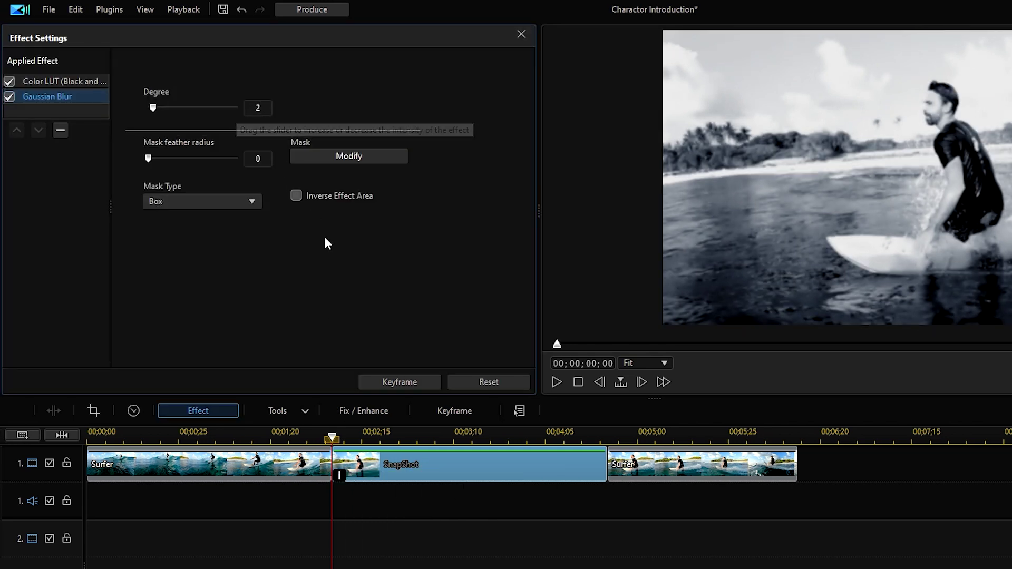
left_click(521, 34)
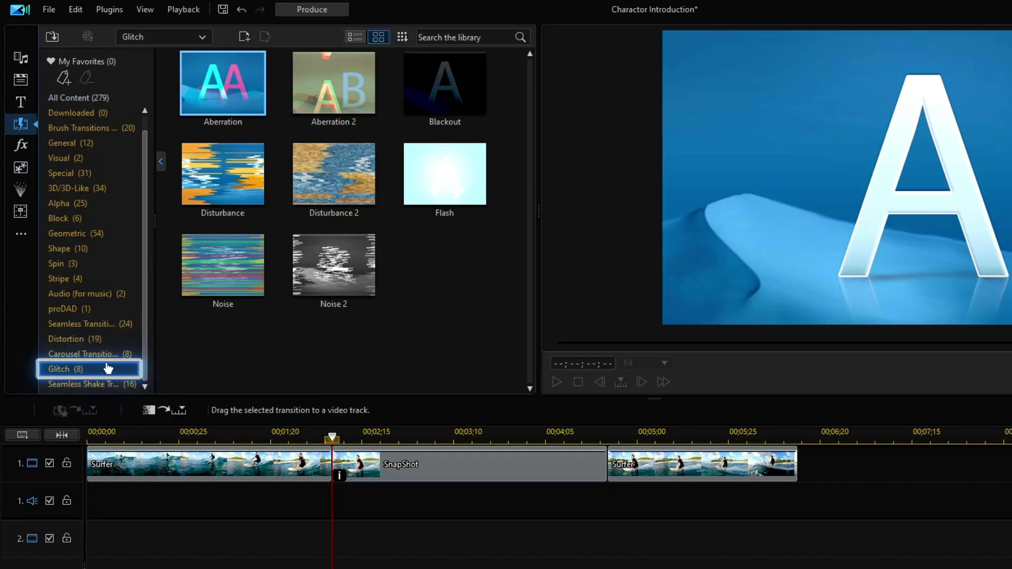
Add a Flash transition before SnapShot, 00;00;00;10 long and set to Cross
left_click_drag(334, 467, 334, 473)
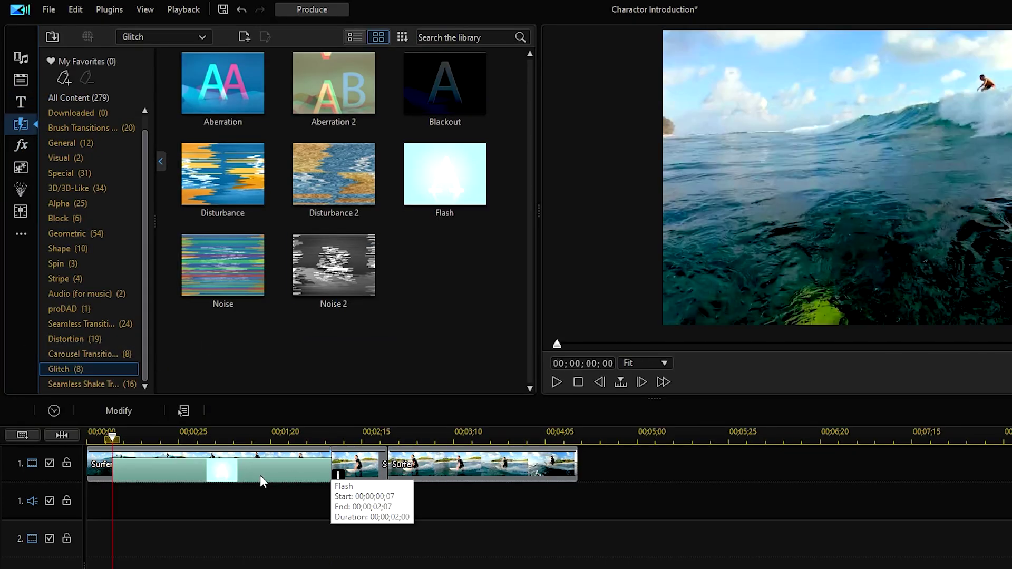
double_click(258, 476)
left_click(79, 216)
type("010")
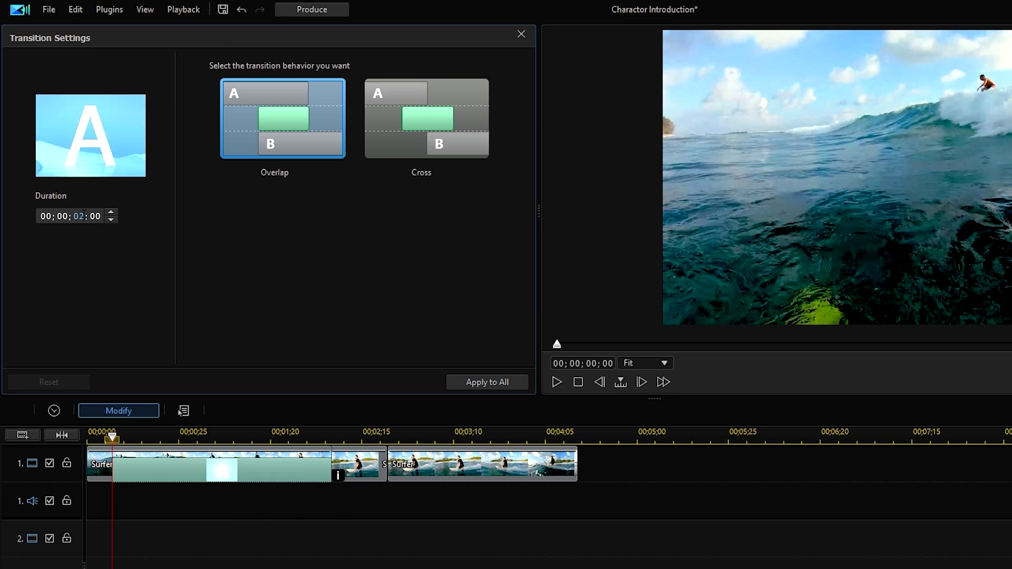
key("Return")
left_click(449, 105)
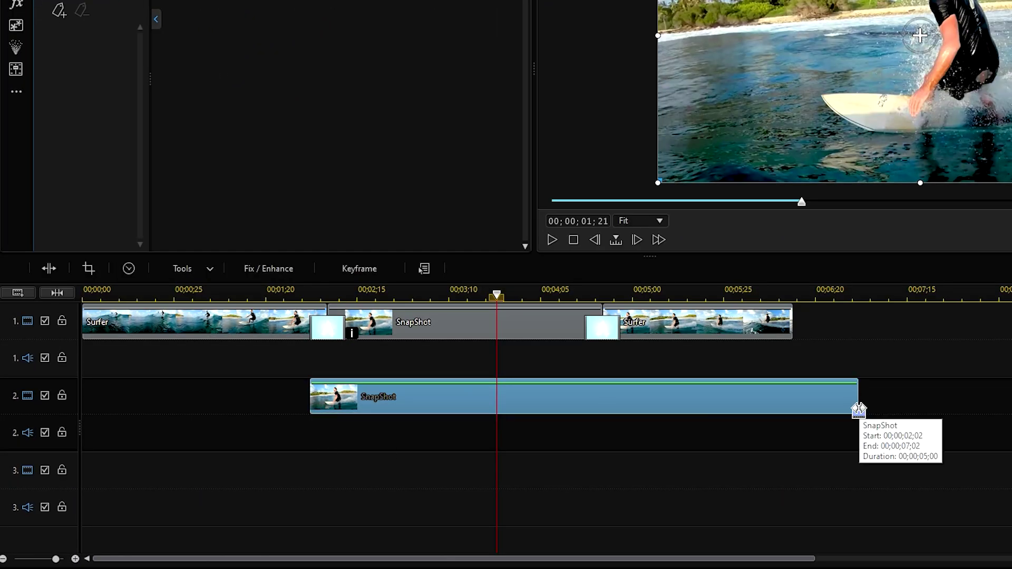
Layer a SnapShot copy on track 2 and brush-mask the surfer with Auto selection and subtract mode
left_click_drag(858, 411, 620, 411)
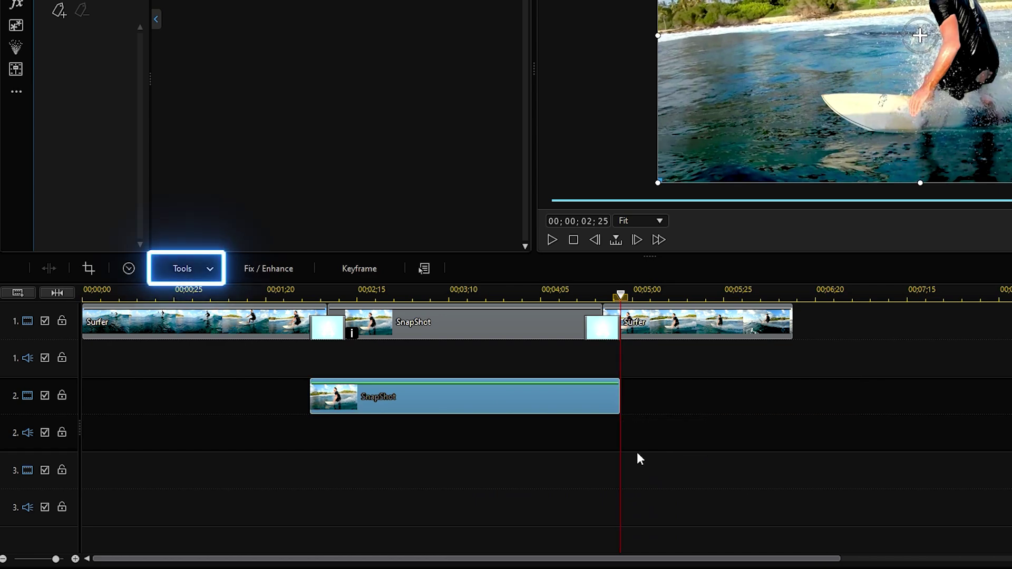
left_click(198, 269)
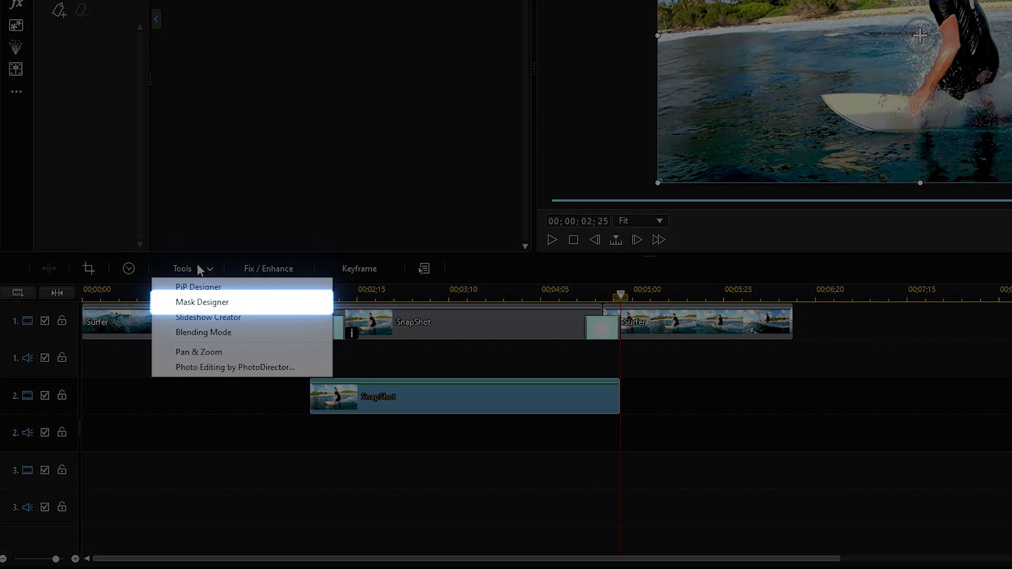
left_click(202, 302)
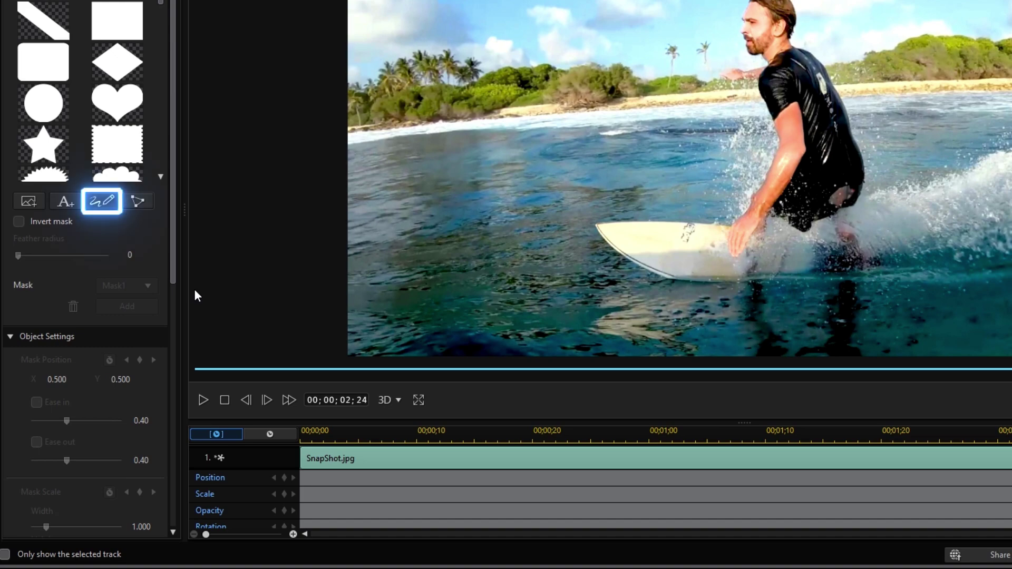
left_click(101, 201)
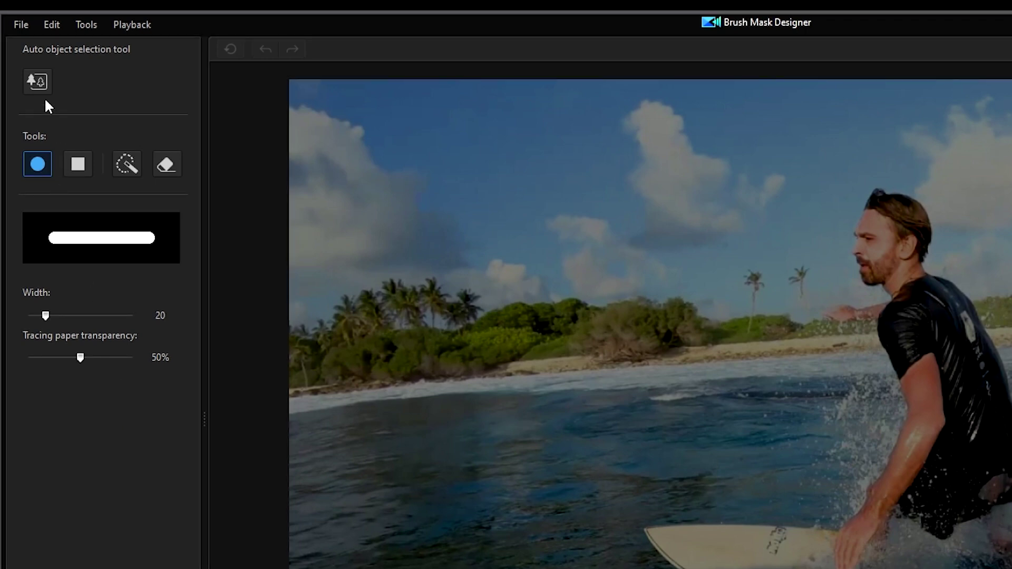
left_click(39, 76)
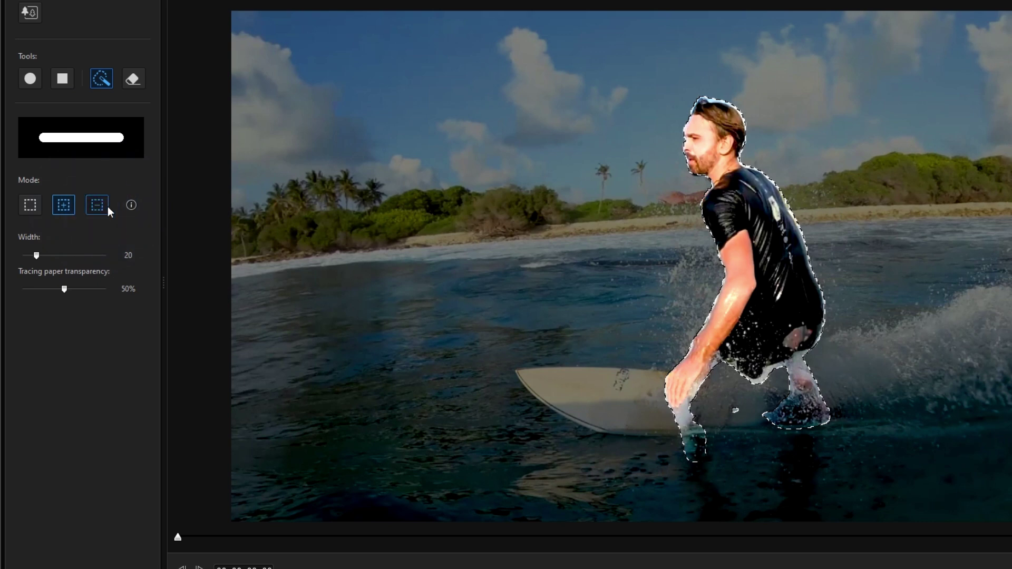
left_click(107, 207)
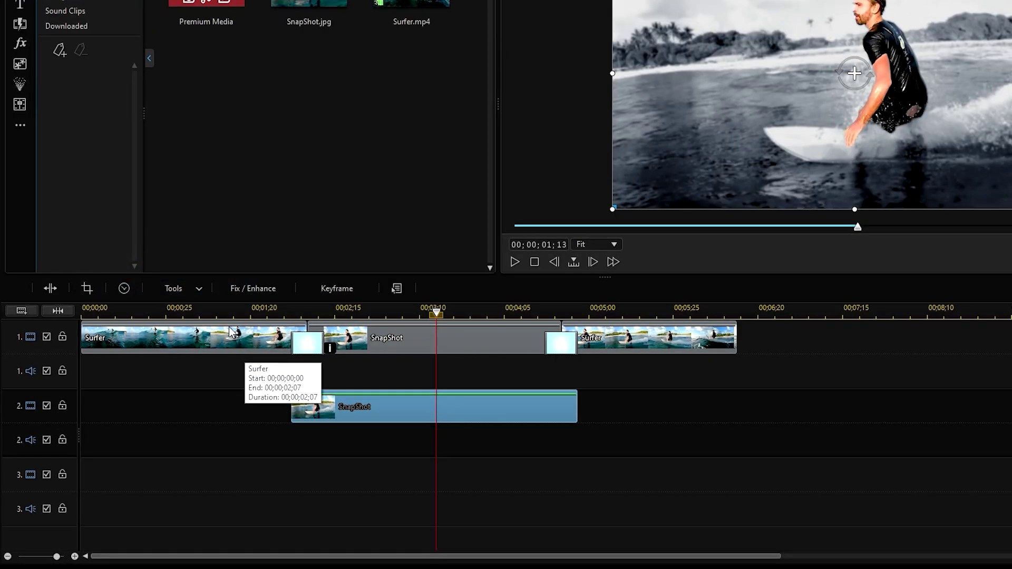
In PiP Designer, enable a white size-3 border and a drop shadow on the surfer cutout
left_click(197, 289)
left_click(188, 306)
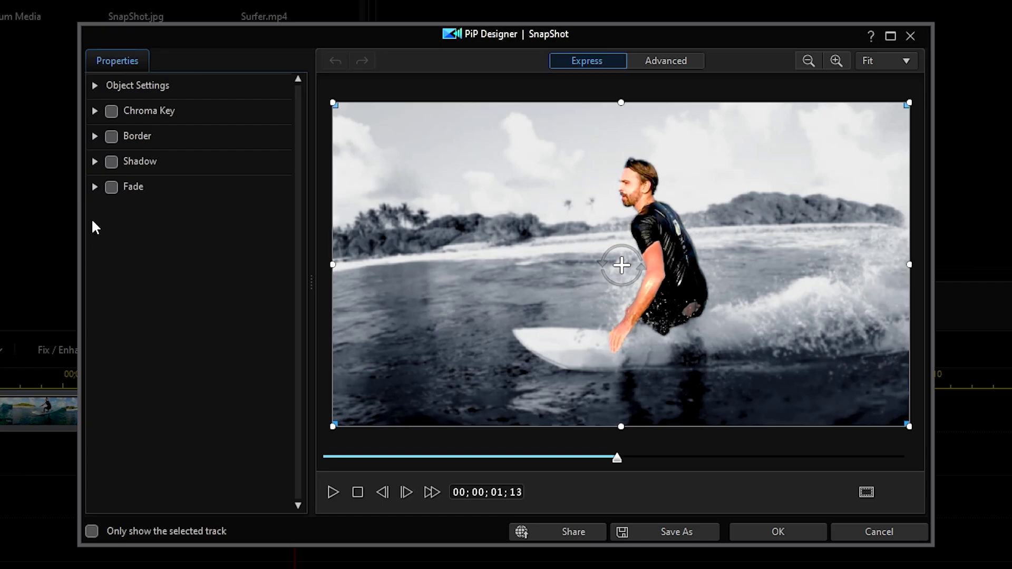
left_click(110, 136)
left_click(111, 160)
left_click(95, 136)
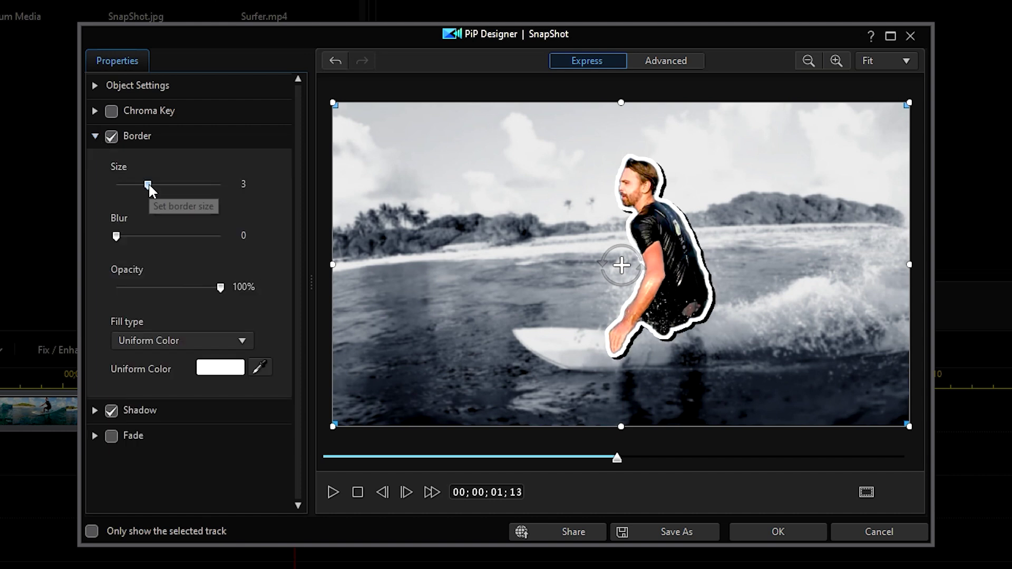
left_click(95, 136)
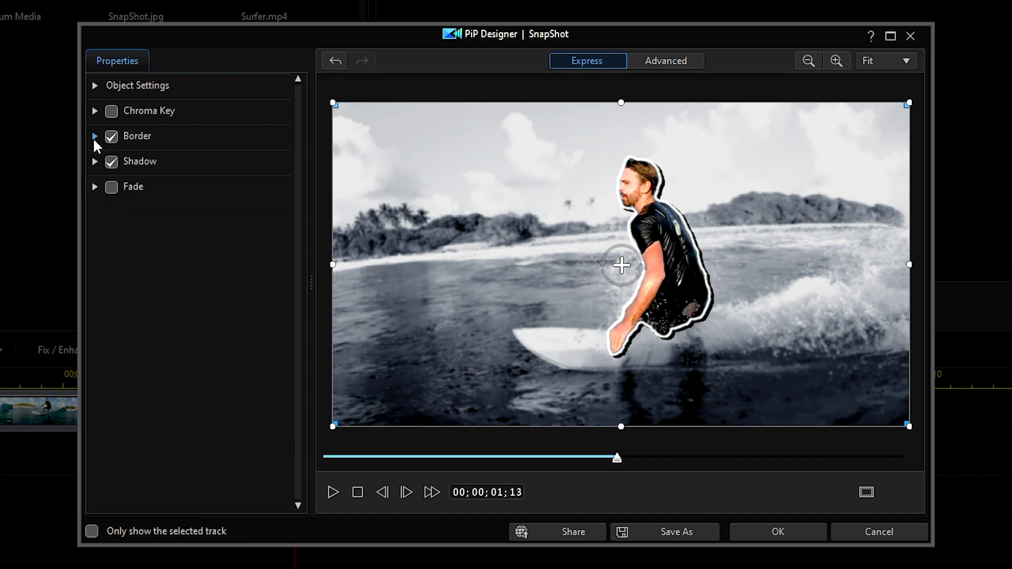
Set the shadow to distance 6.1, blur 3, and 82% opacity
left_click(95, 163)
left_click_drag(119, 233, 123, 233)
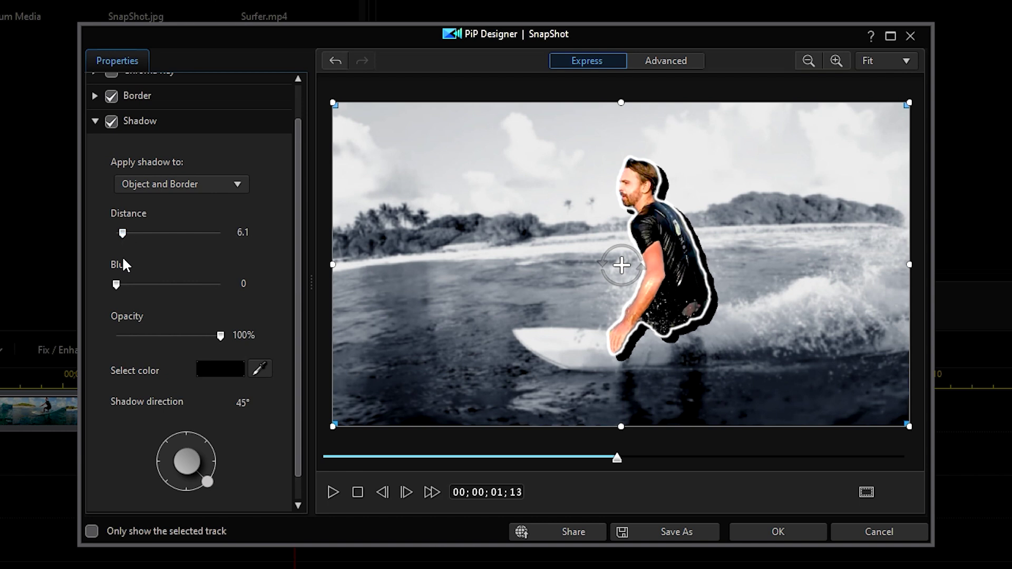
left_click_drag(116, 285, 133, 285)
left_click_drag(220, 335, 199, 336)
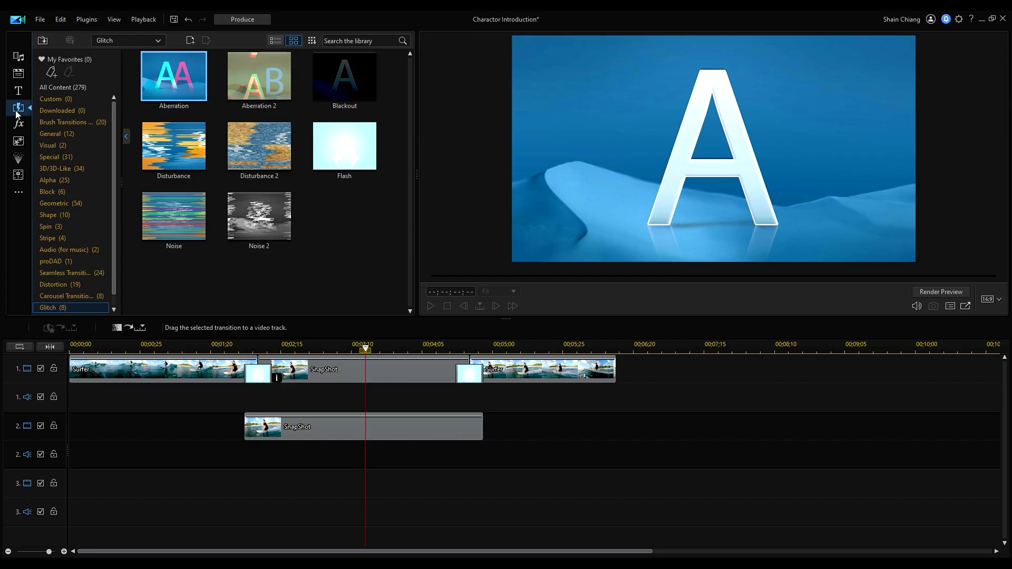
Apply the Glitch Flash transition to the track-2 SnapShot clip and open its keyframe settings
left_click_drag(372, 159, 363, 426)
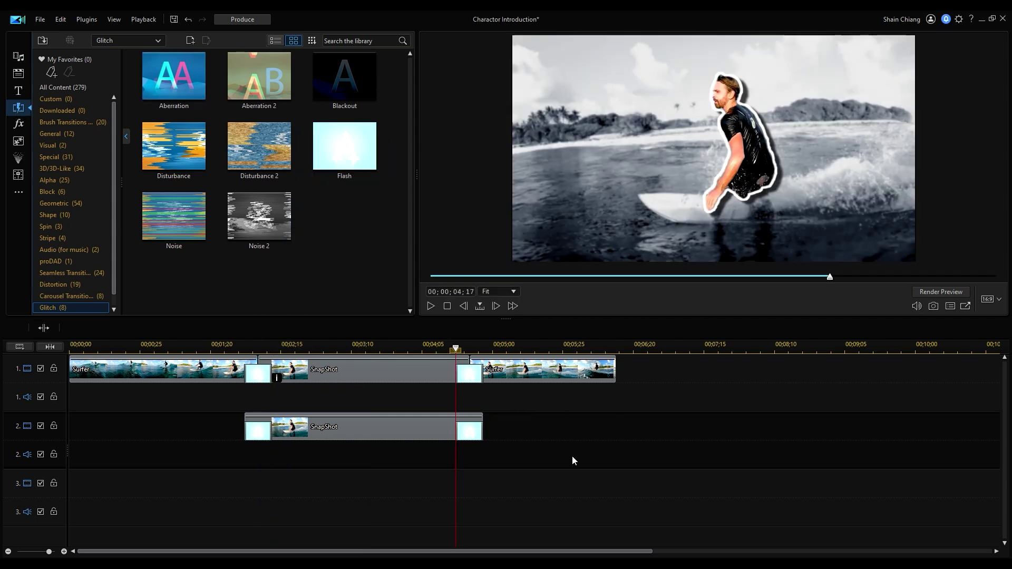
left_click(357, 427)
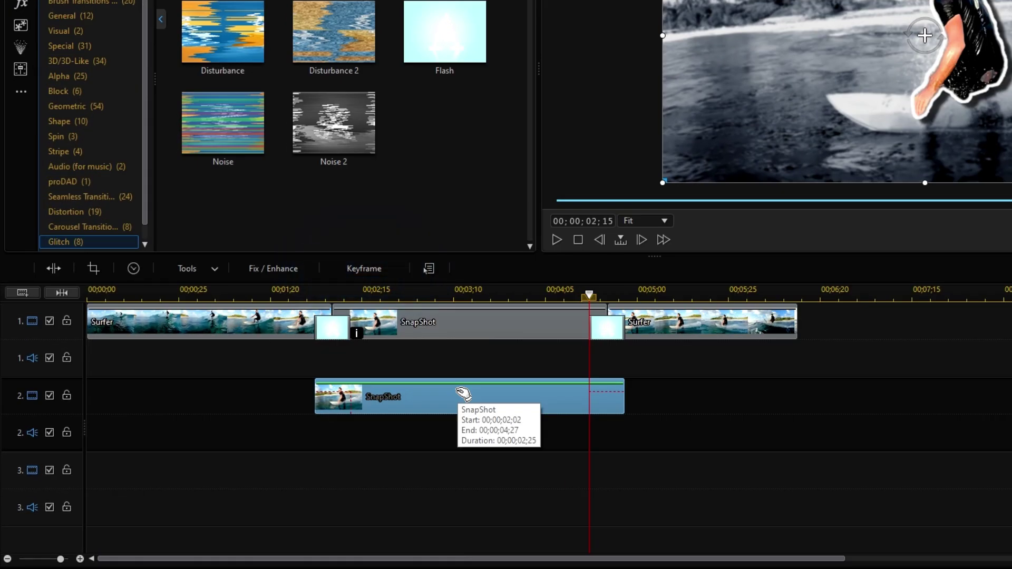
left_click(322, 307)
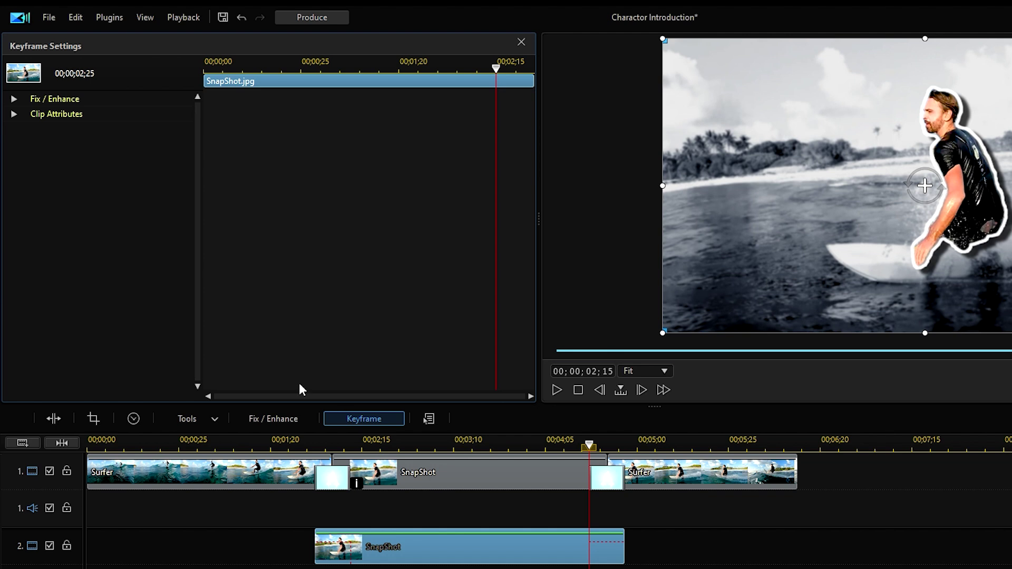
Keyframe the clip start at default, then a few frames in at height 1.200, X 0.480, and Y 0.540
left_click(27, 117)
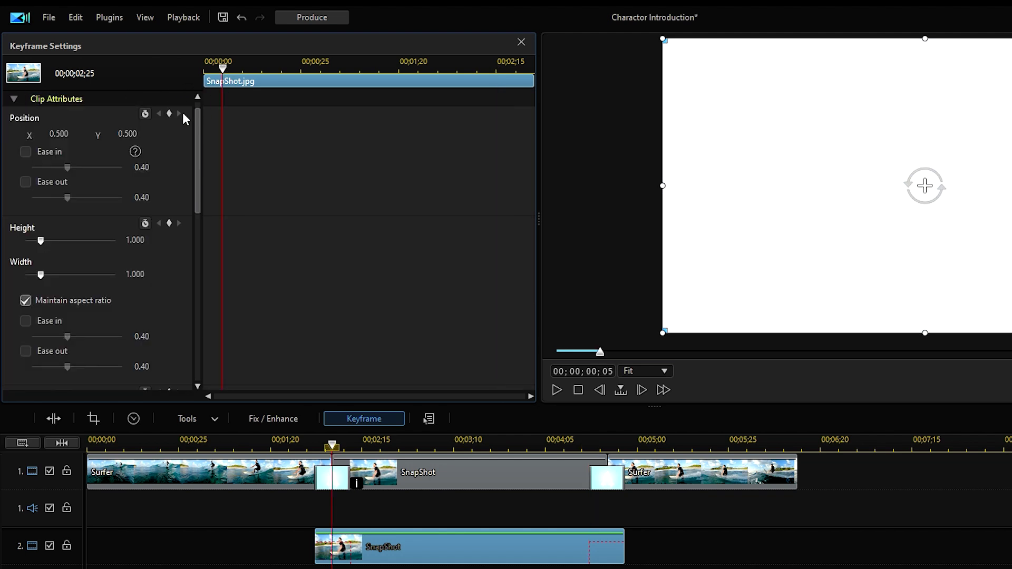
left_click(169, 222)
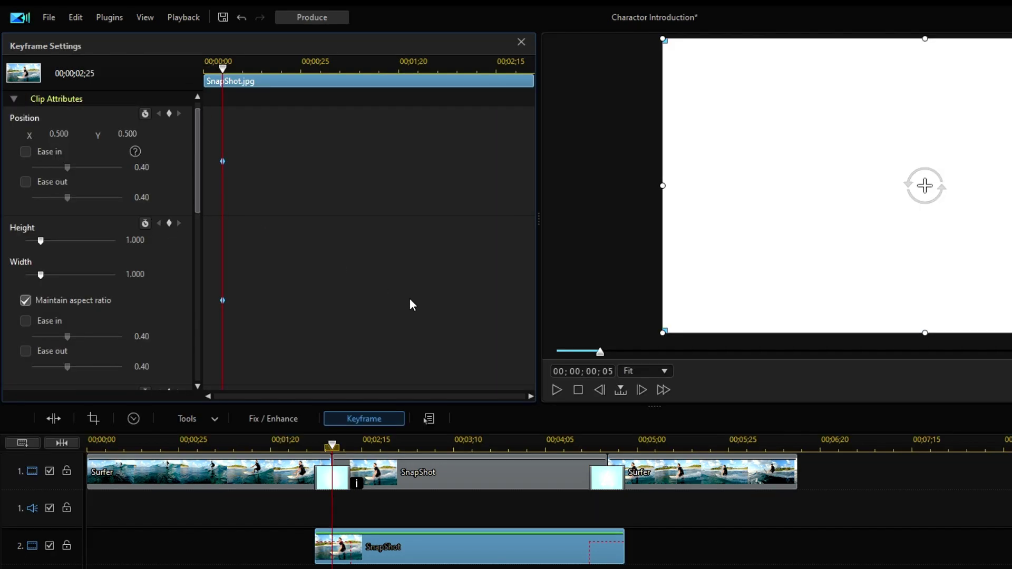
left_click(642, 390)
left_click(642, 390)
left_click(642, 390)
left_click(641, 390)
left_click(642, 390)
left_click(642, 390)
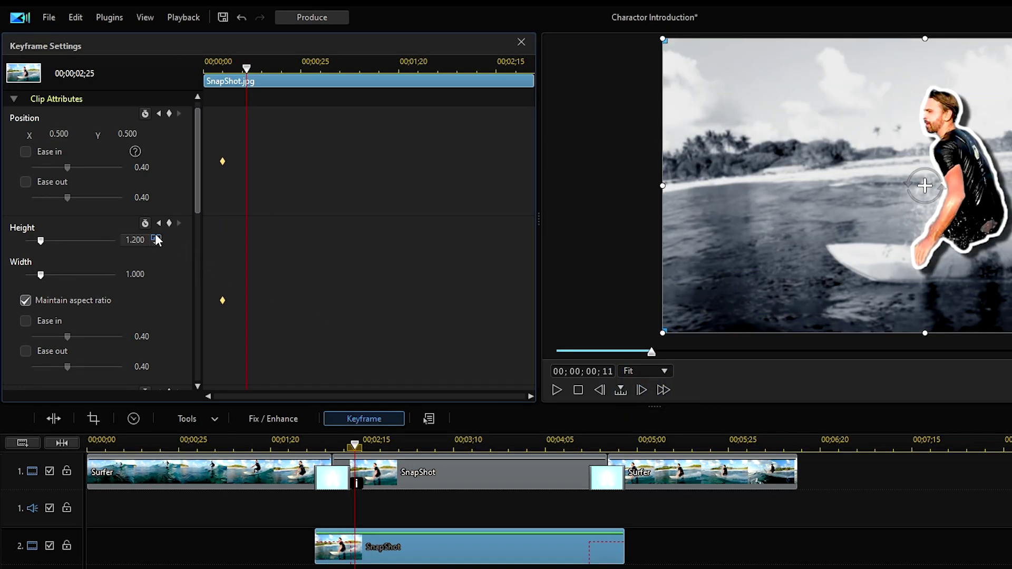
key("Return")
left_click(66, 133)
type("48")
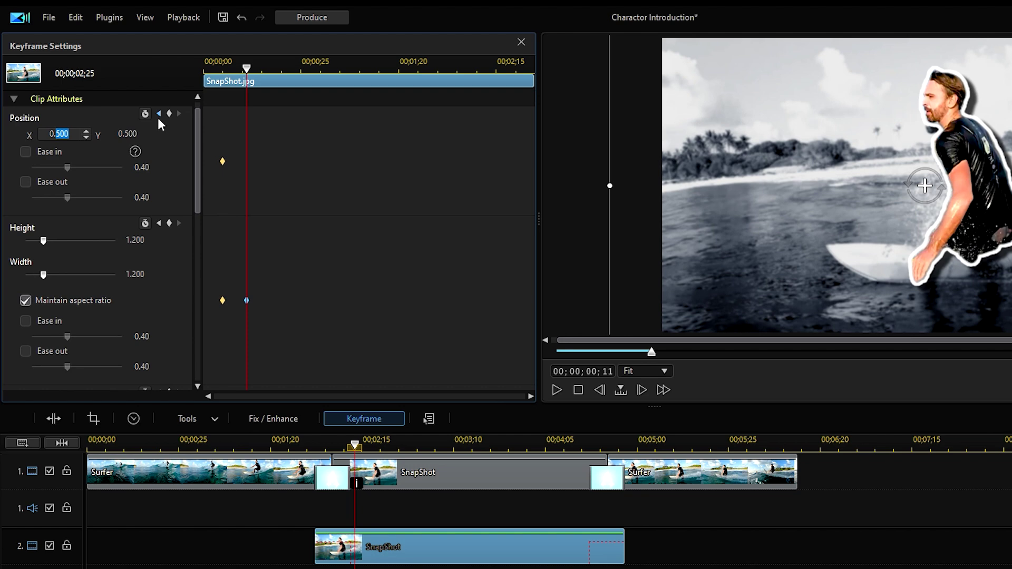
key("Return")
left_click_drag(138, 133, 130, 134)
type("48")
key("Return")
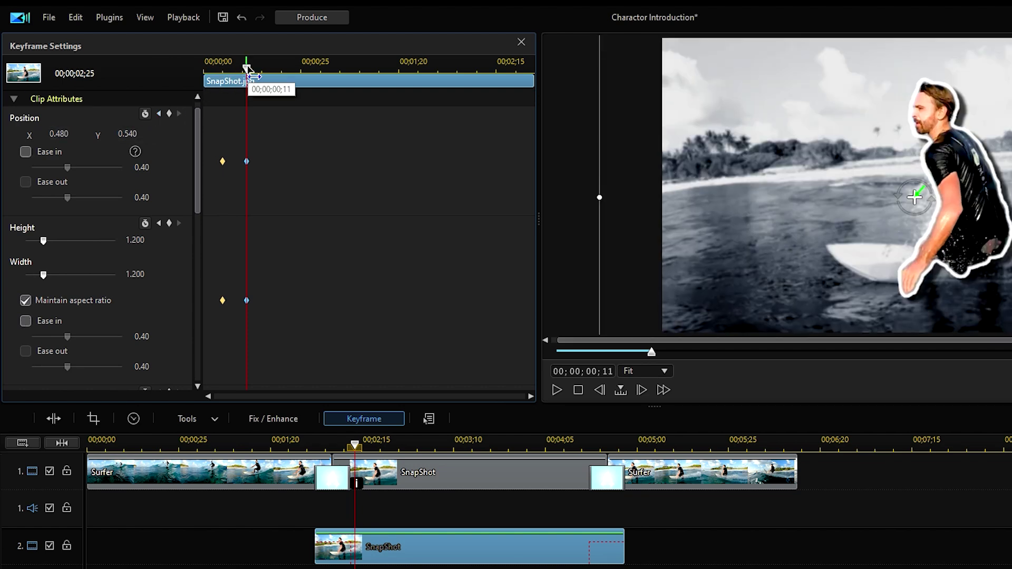
Add a later position and size keyframe with X at 0.485
left_click_drag(247, 68, 400, 71)
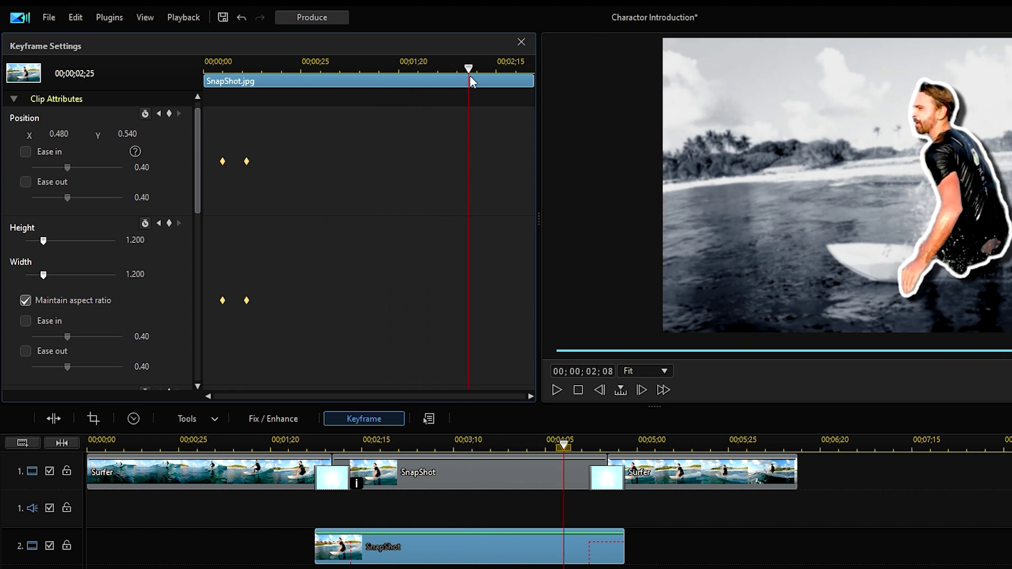
left_click(169, 114)
left_click(168, 223)
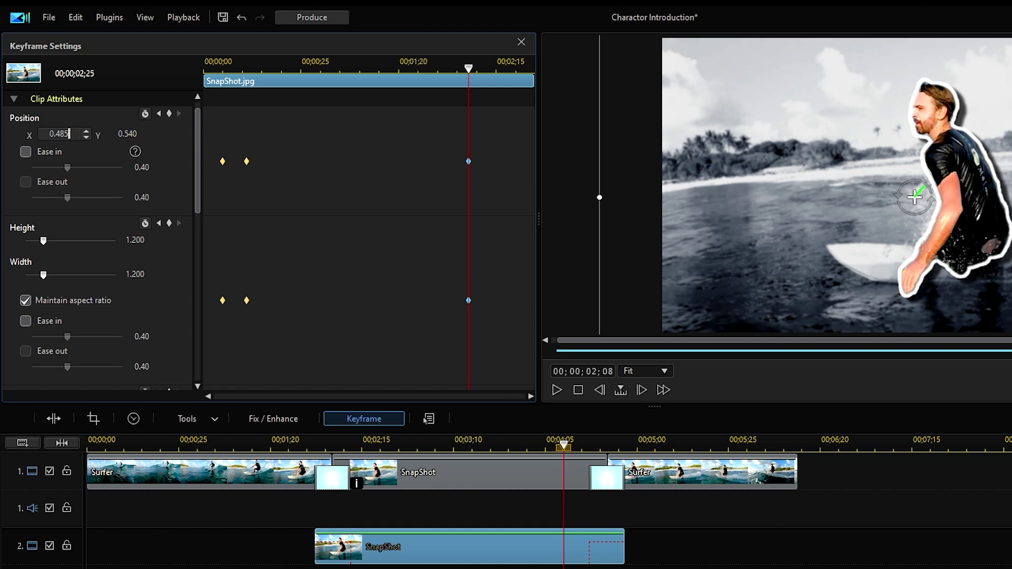
key("Return")
Near the clip end, keyframe X and Y back to 0.500 and height to 1.000
left_click(641, 390)
left_click(641, 390)
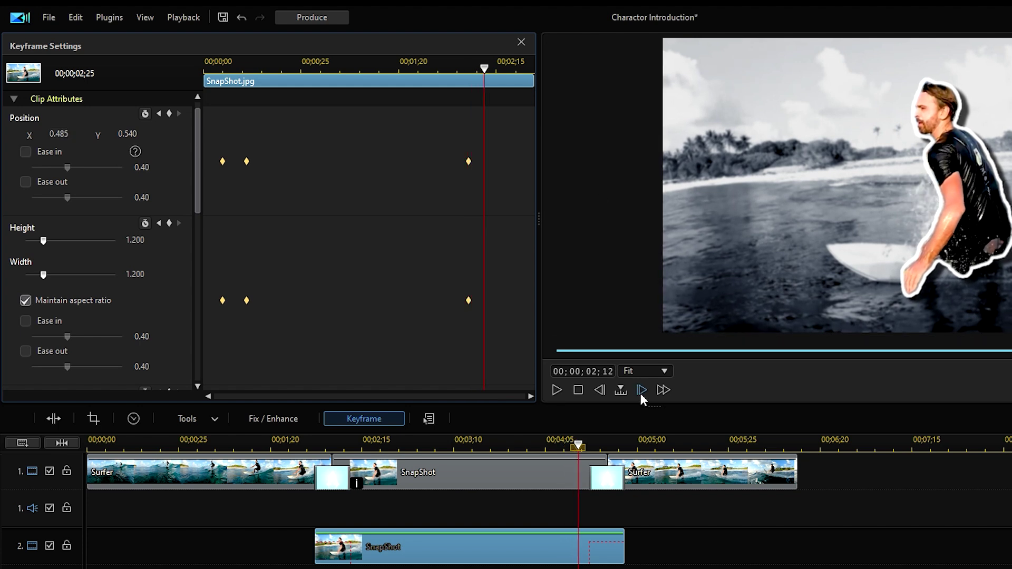
left_click(640, 390)
left_click(62, 133)
type("0.5")
key("Return")
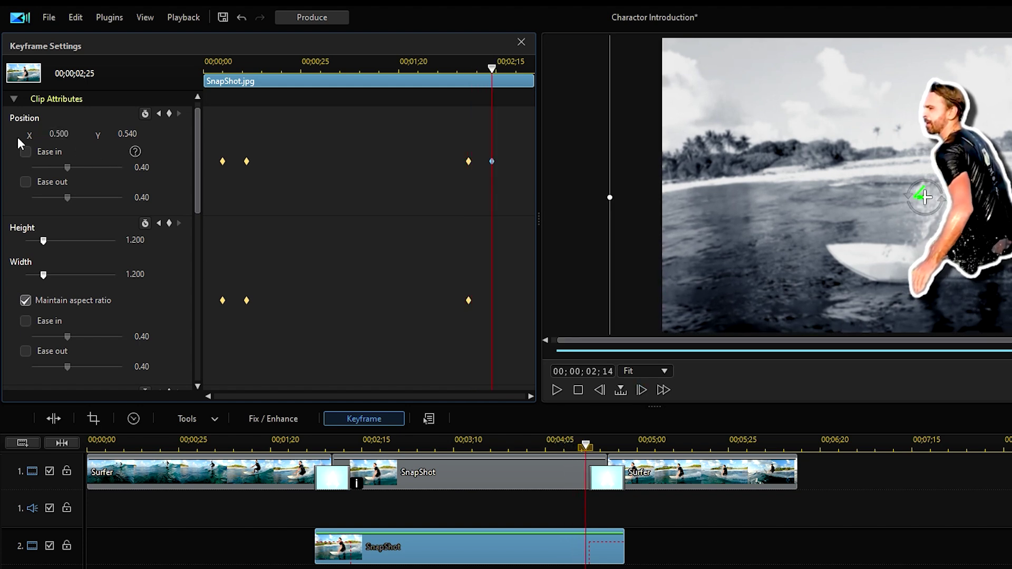
key("Return")
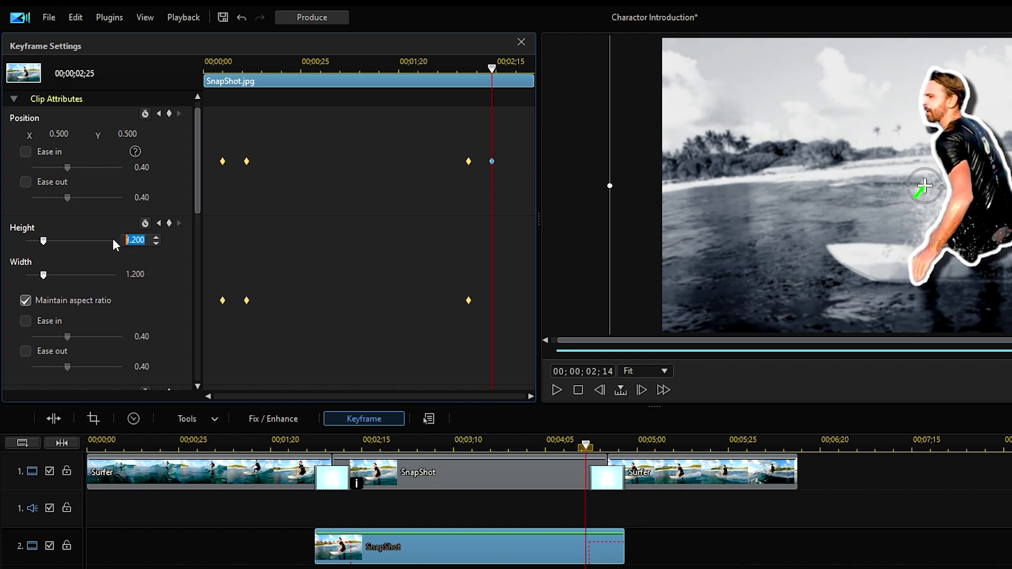
type("1")
key("Return")
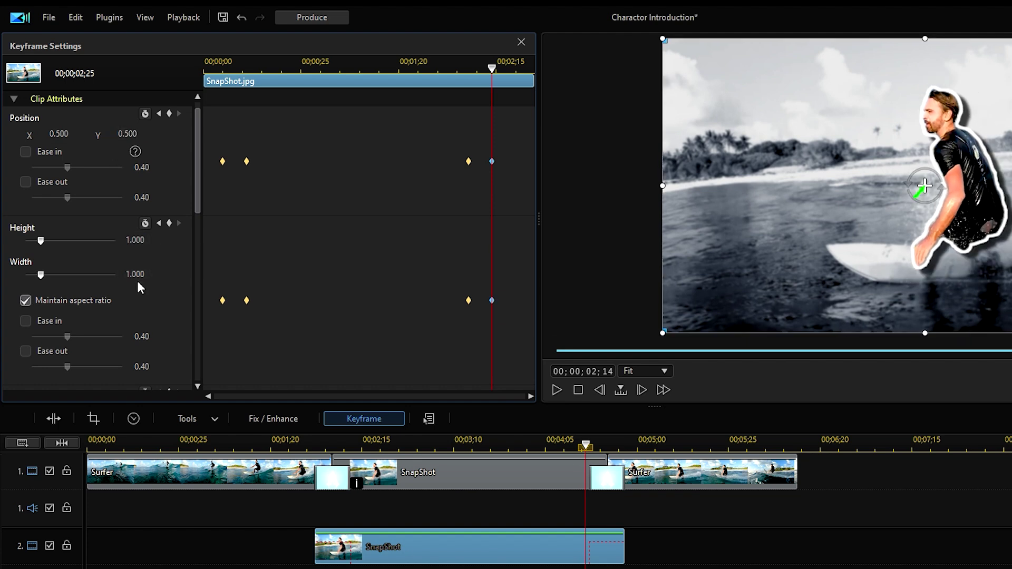
Add a timeline marker at the SnapShot overlay's first keyframe
left_click(157, 113)
left_click(158, 113)
left_click(157, 114)
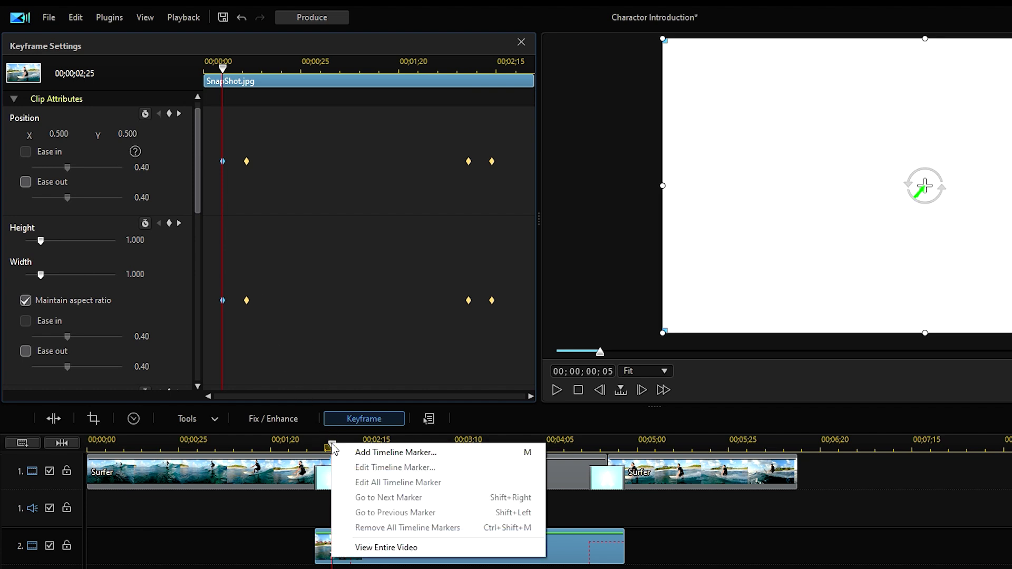
left_click(348, 451)
left_click(706, 441)
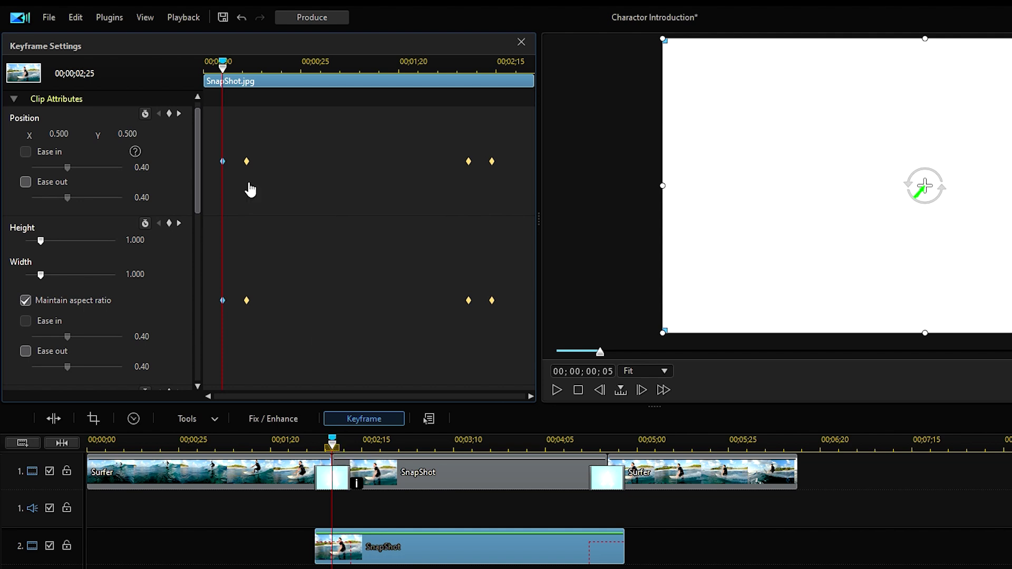
Add timeline markers at the next two keyframes, then move to the last keyframe
left_click(180, 115)
right_click(343, 444)
left_click(380, 451)
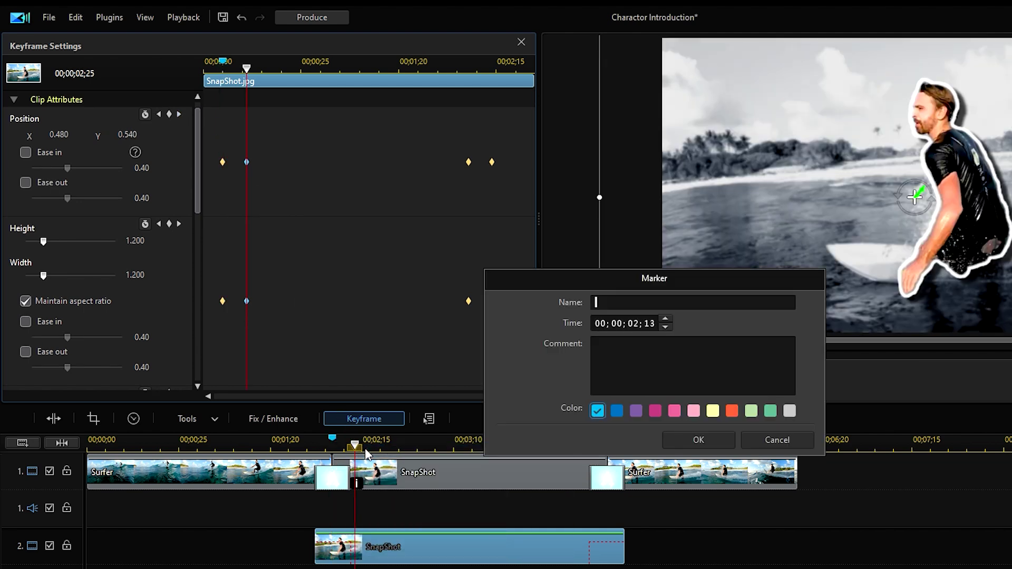
left_click(696, 439)
left_click(179, 115)
right_click(466, 66)
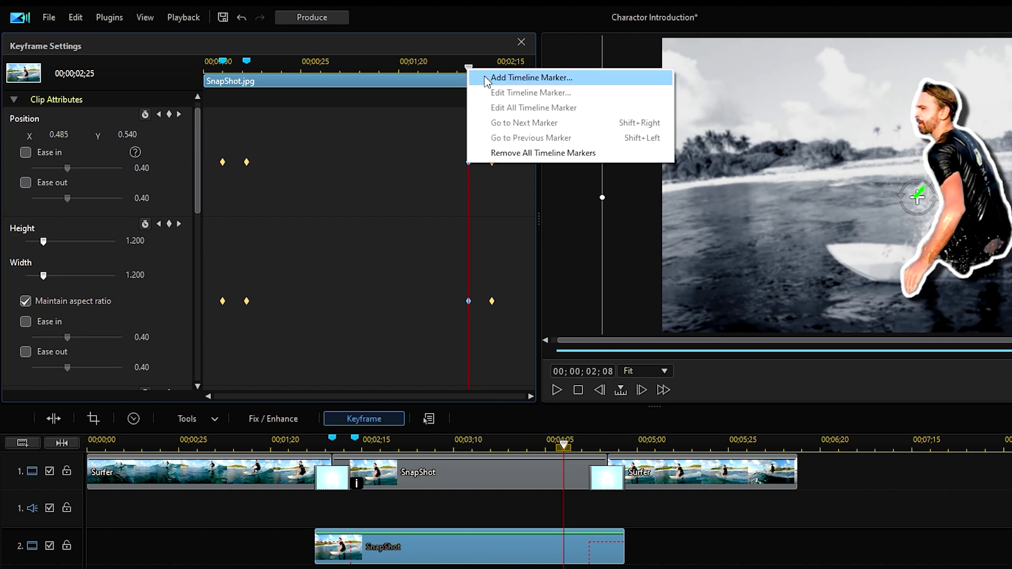
left_click(485, 77)
key("Return")
left_click(179, 114)
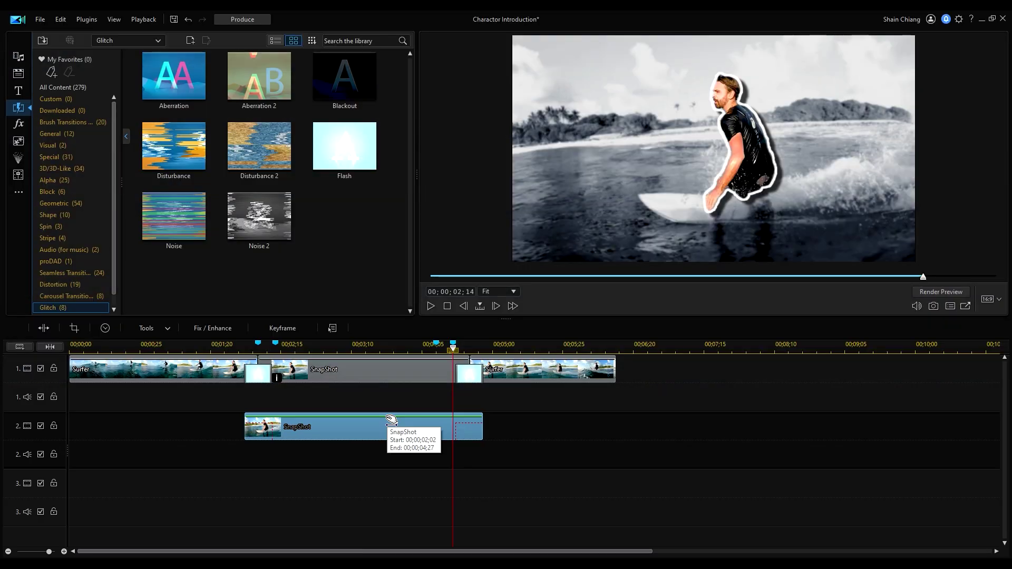
Move the SnapShot clip down to track 3 and place the Motion Graphics 017 title on track 2
left_click_drag(391, 420, 395, 480)
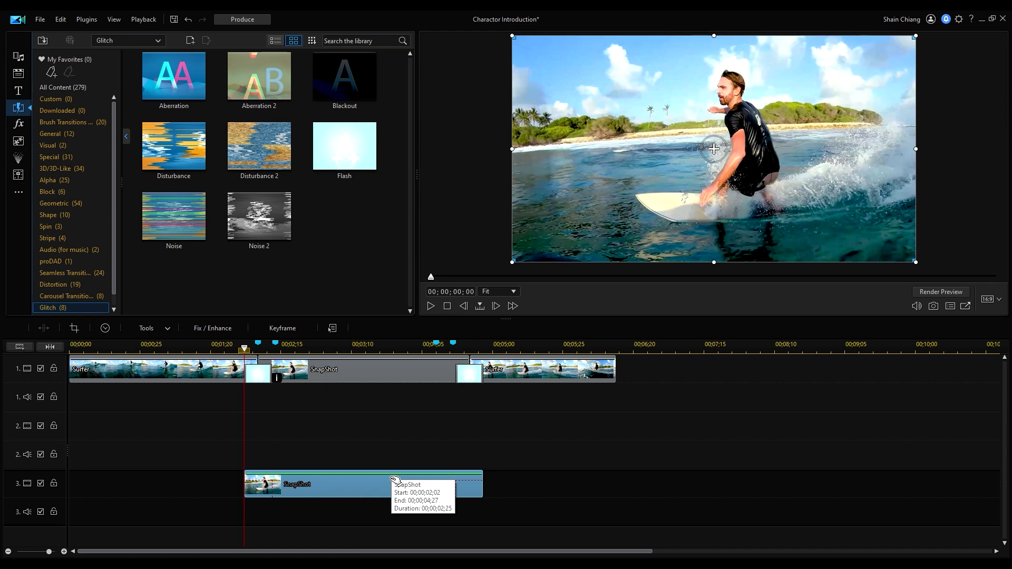
left_click(18, 90)
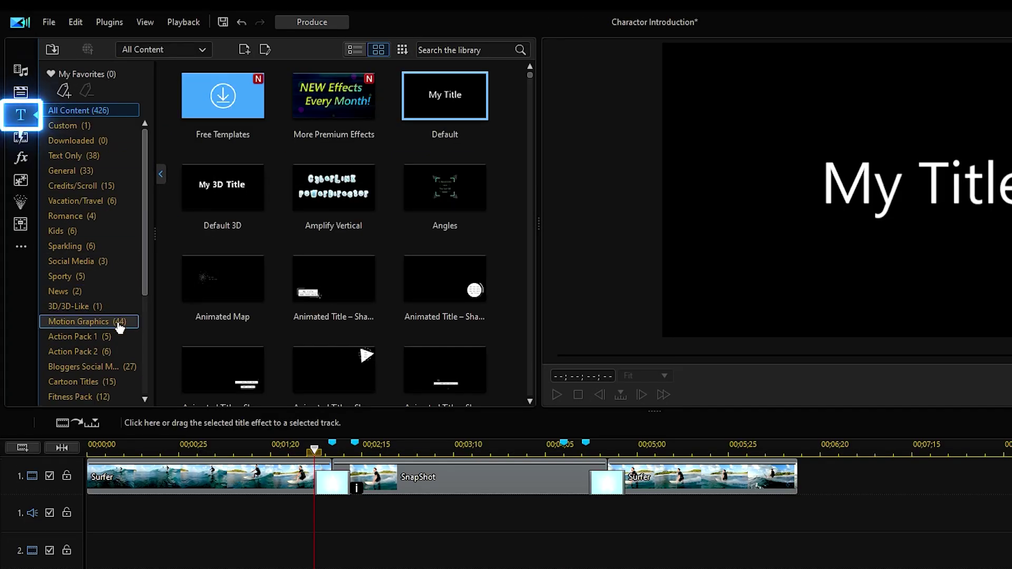
left_click(120, 327)
left_click_drag(530, 139, 515, 225)
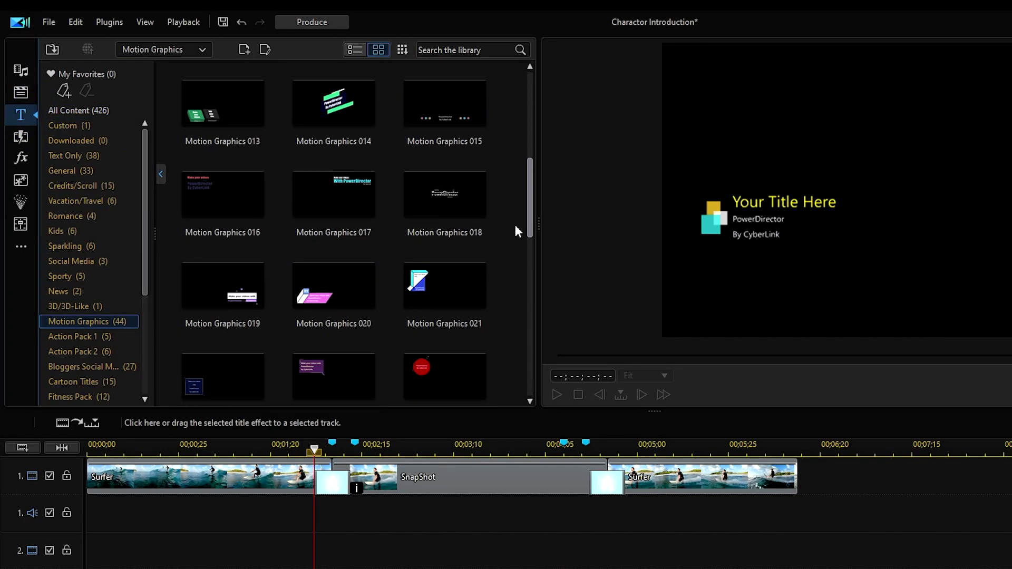
left_click_drag(316, 390, 335, 499)
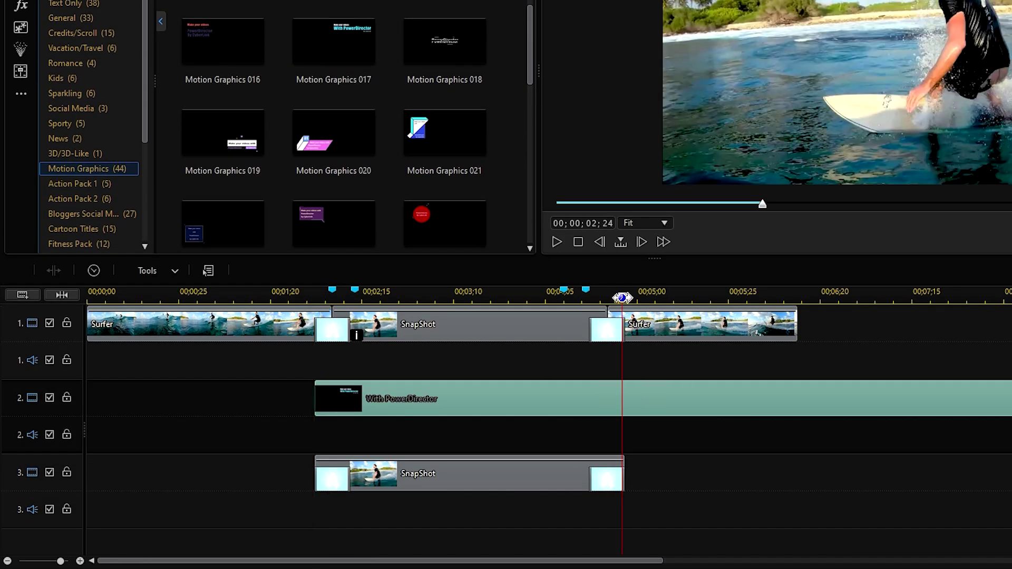
Trim the title to end exactly where the SnapShot clips end, then bring up its advanced editing options
left_click_drag(622, 298, 625, 297)
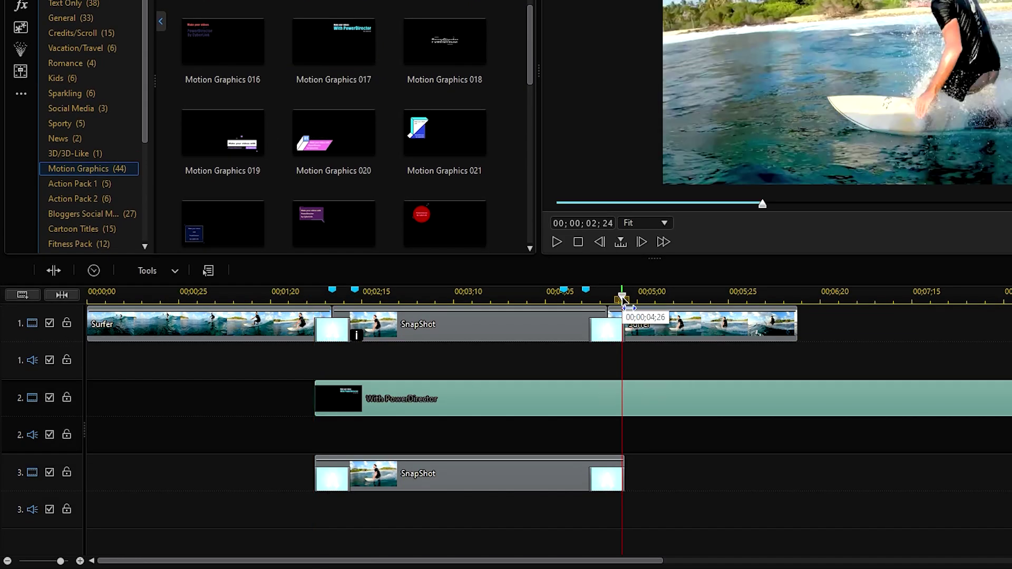
left_click(54, 271)
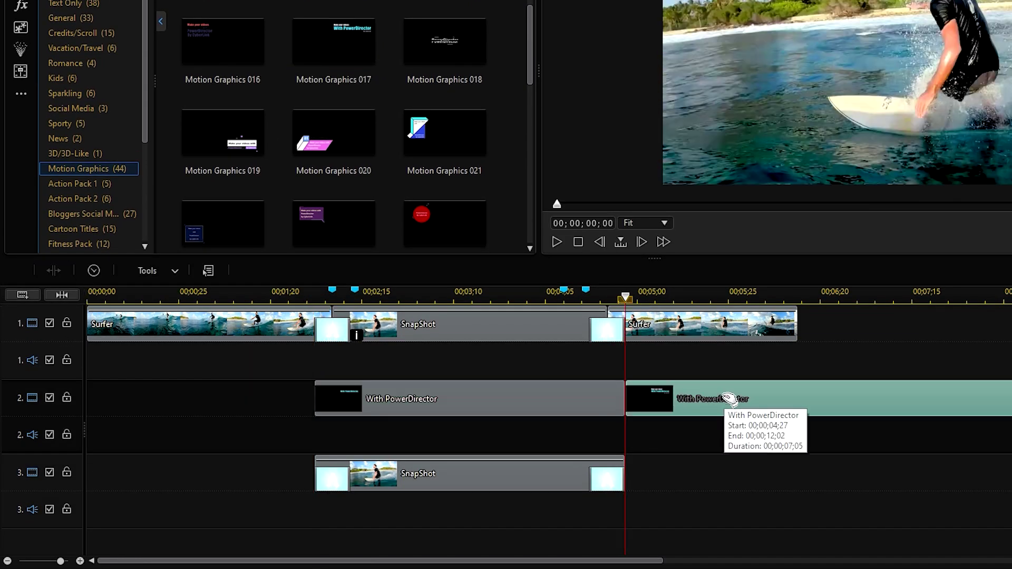
key("Delete")
left_click(445, 406)
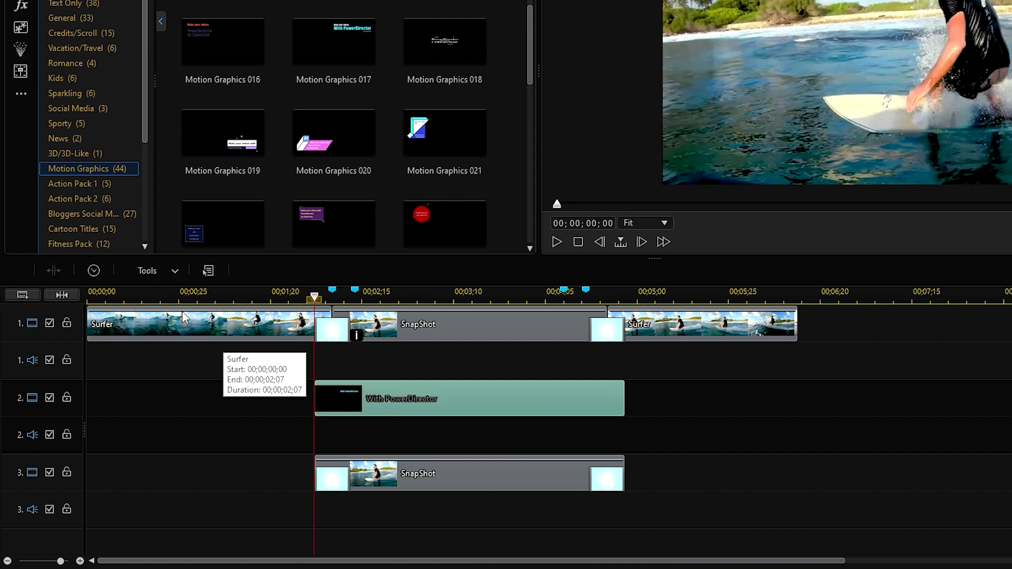
left_click(156, 271)
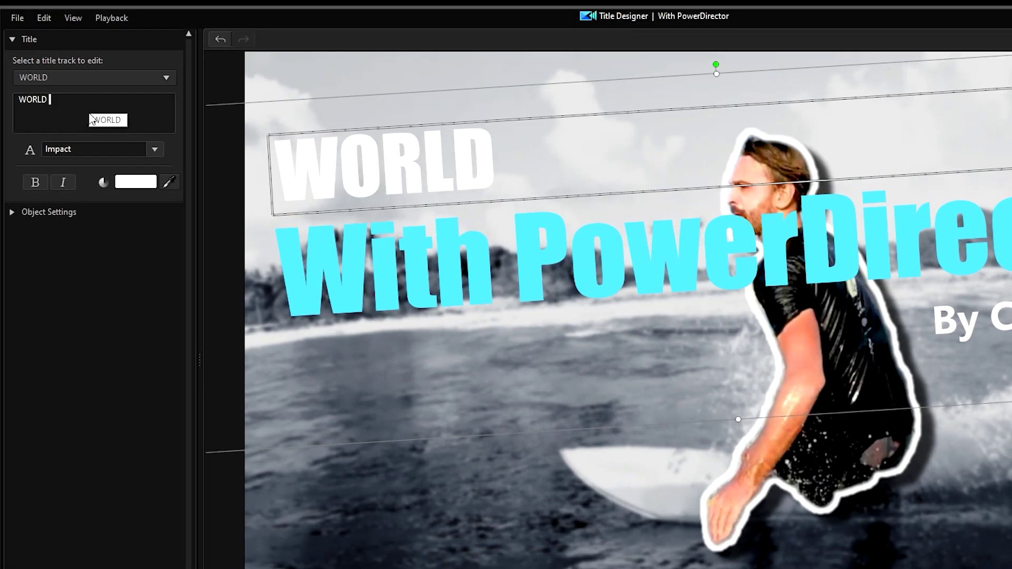
Retype the heading as WORLD SURF LEAGUE in the Bebas font and colour it dark blue
type("SURF LEAGUE")
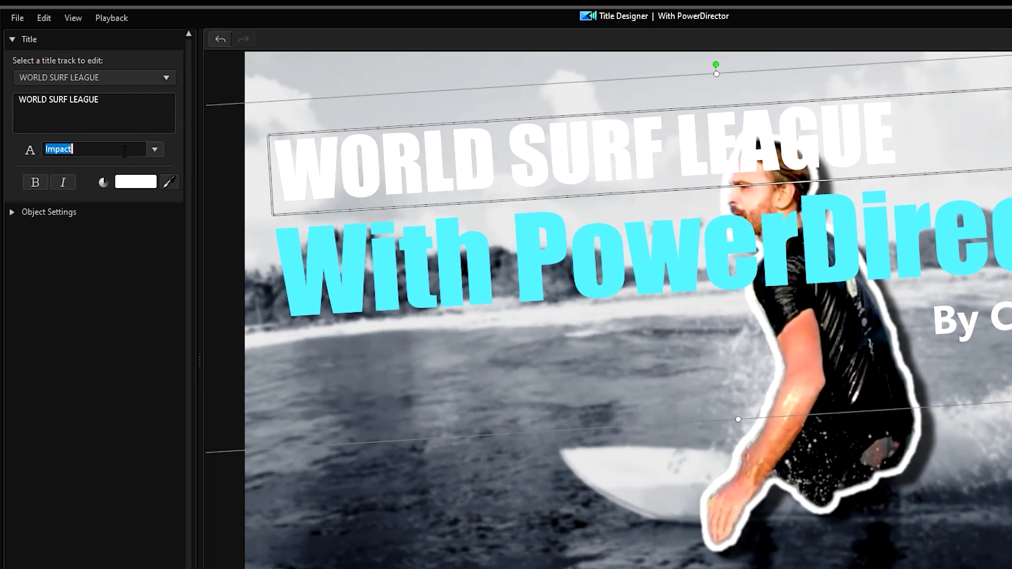
type("BEBAS")
key("Return")
left_click(135, 181)
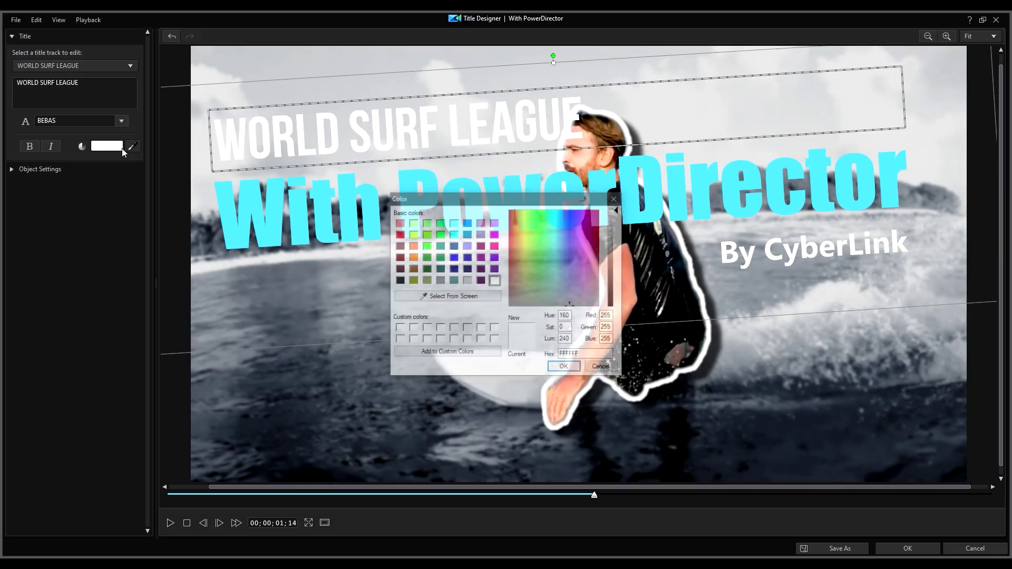
left_click(571, 302)
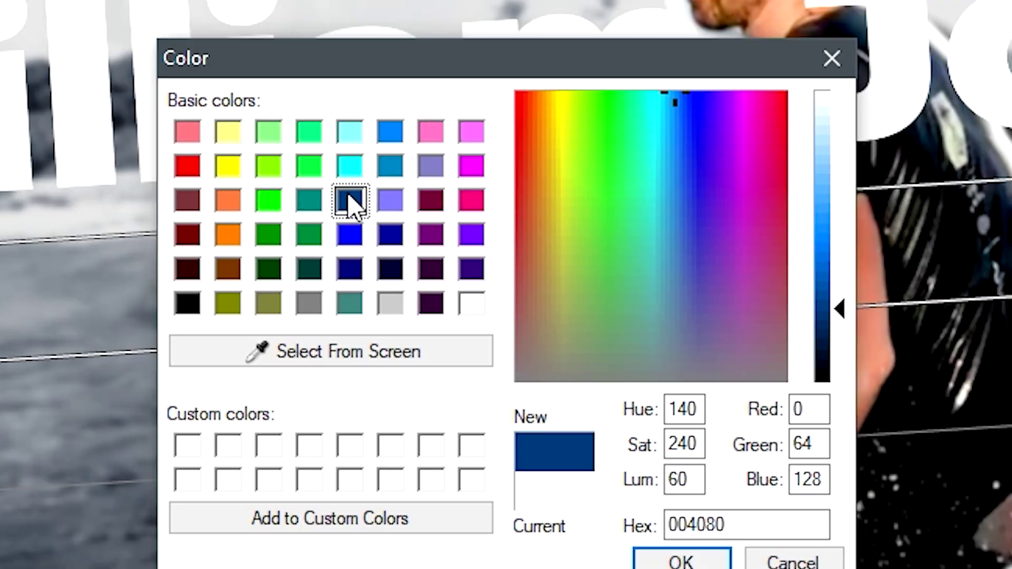
left_click(681, 561)
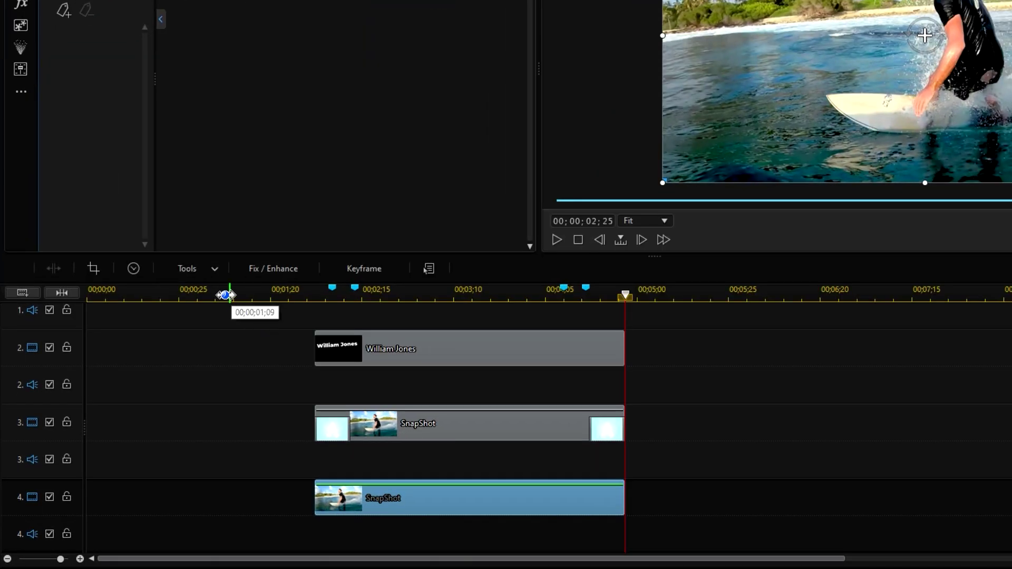
Paint the wave into the SnapShot copy's mask with a width-61 brush and feather the edges to 8
left_click(165, 330)
left_click(206, 302)
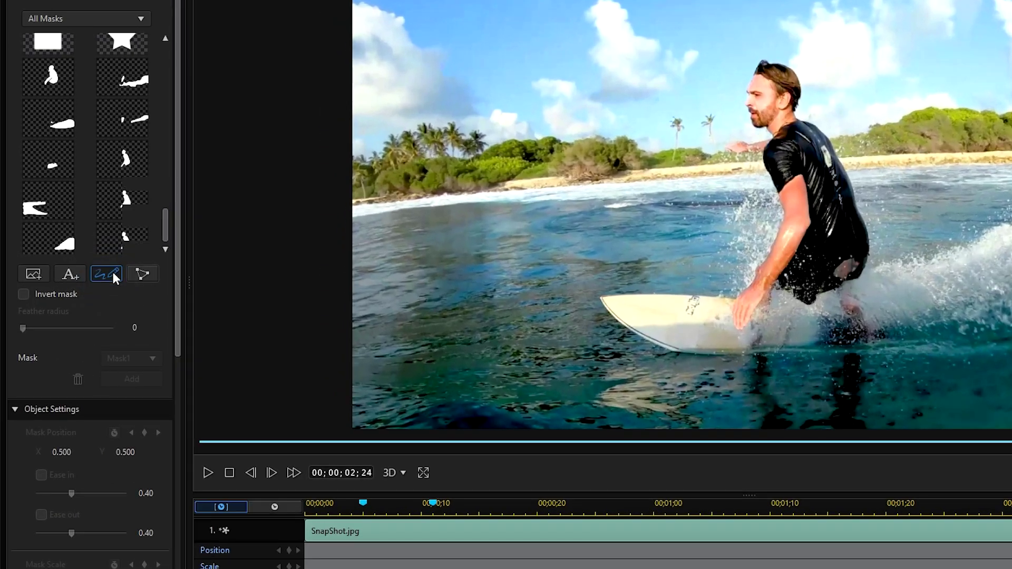
left_click(106, 274)
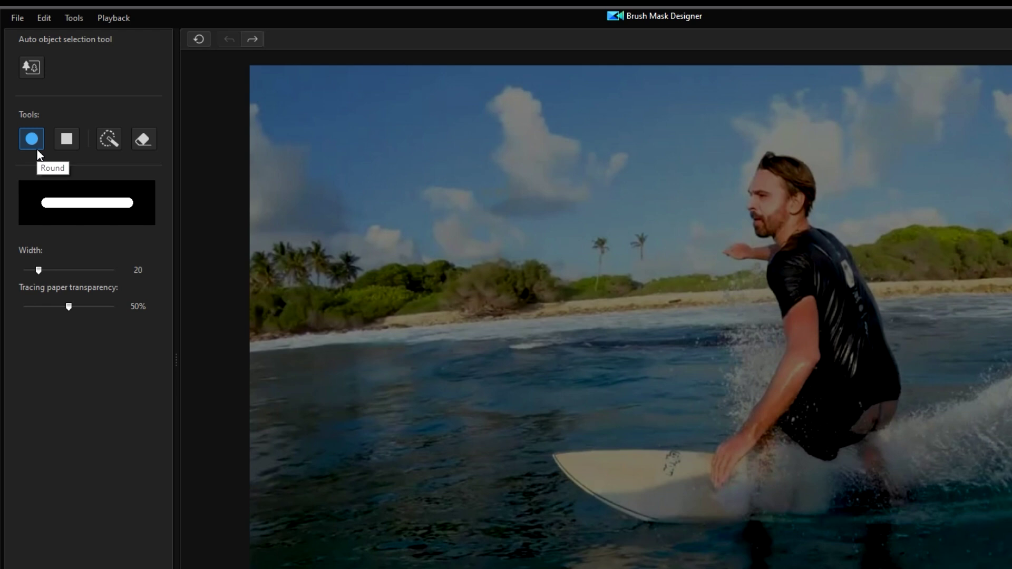
left_click_drag(38, 270, 77, 270)
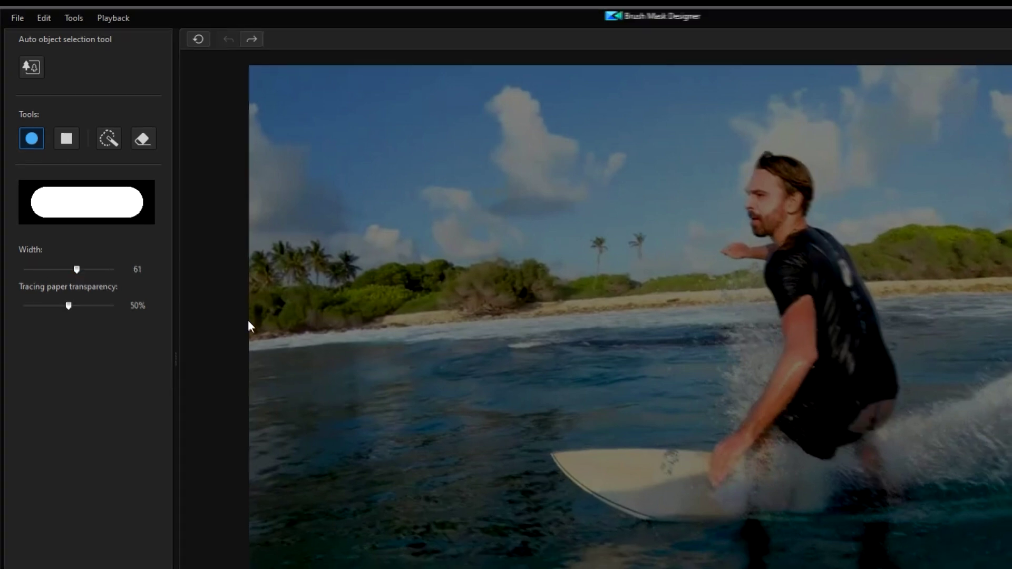
mouse_move(785, 482)
left_mouse_down()
mouse_move(1011, 332)
mouse_move(1011, 287)
mouse_move(880, 433)
left_mouse_up()
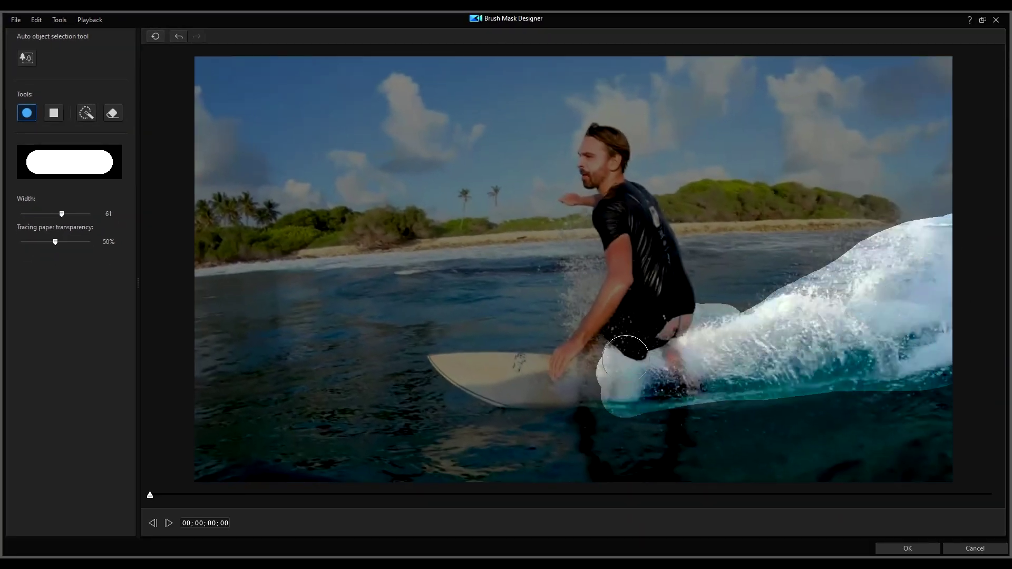
mouse_move(626, 358)
left_mouse_down()
mouse_move(661, 391)
mouse_move(952, 367)
left_mouse_up()
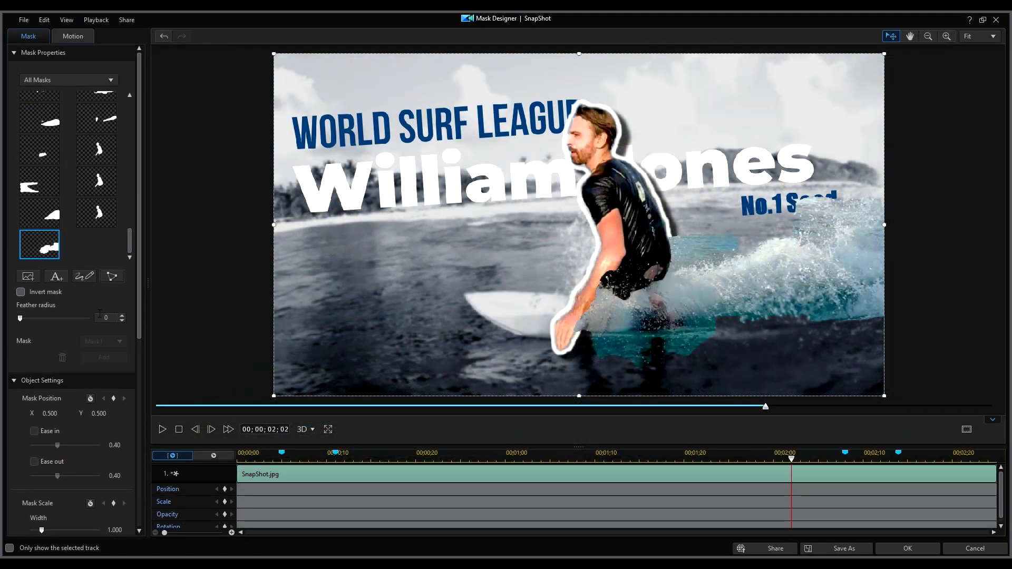
left_click_drag(20, 318, 29, 319)
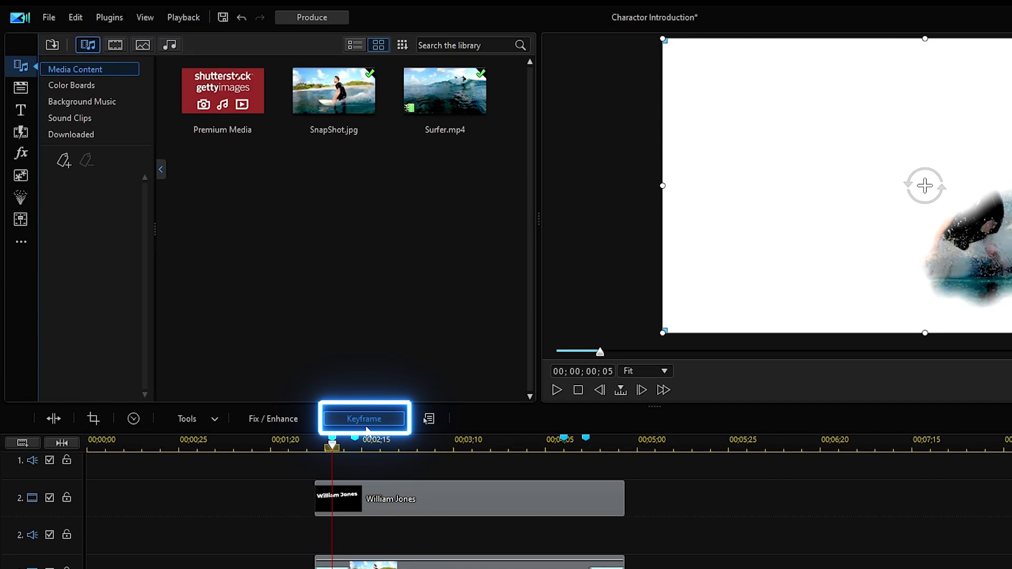
Add position and size keyframes, then at 00;00;11 set X 0.48, Y 0.54 and height 1.2
left_click(364, 270)
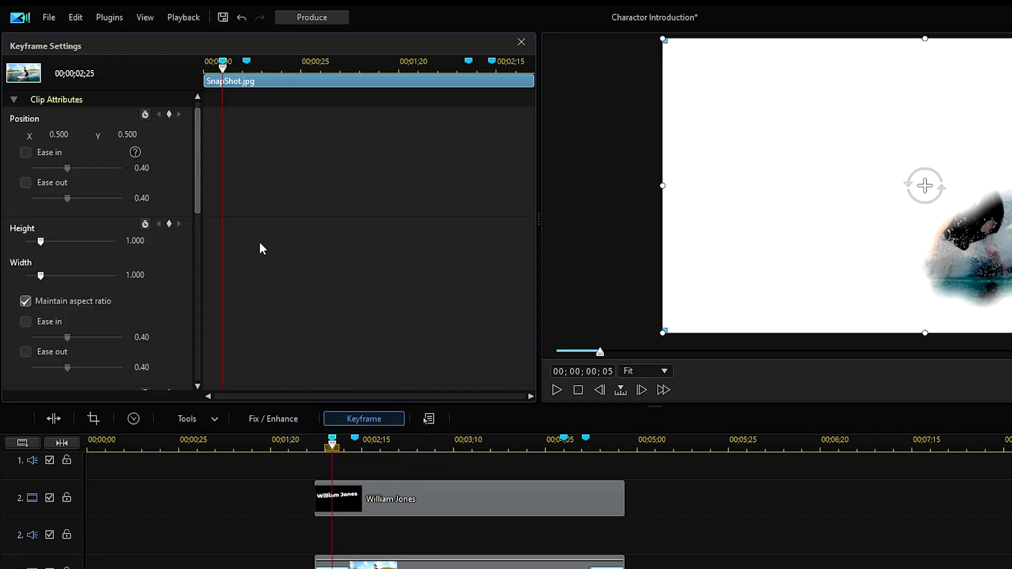
left_click(169, 115)
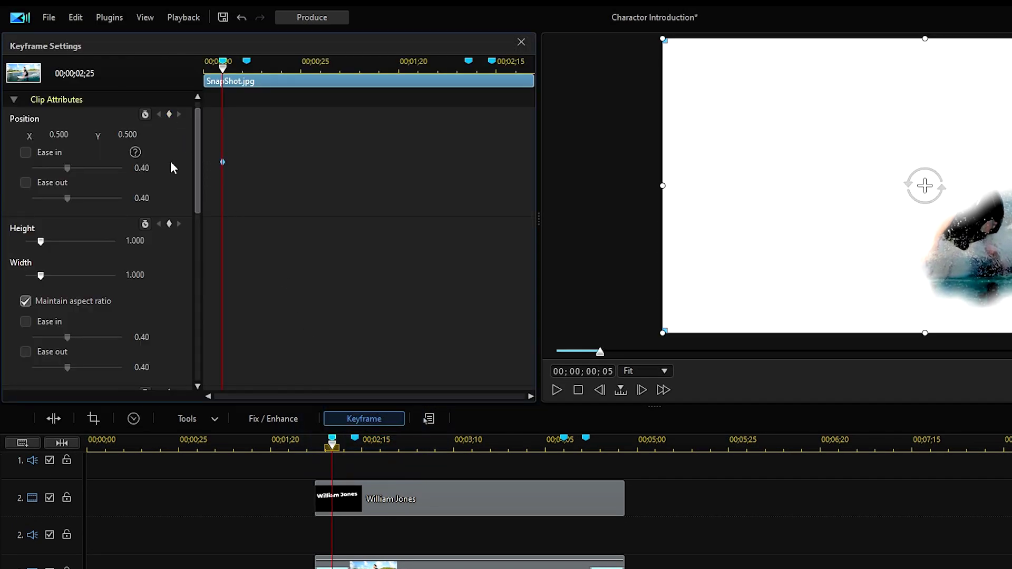
left_click(169, 224)
left_click(247, 65)
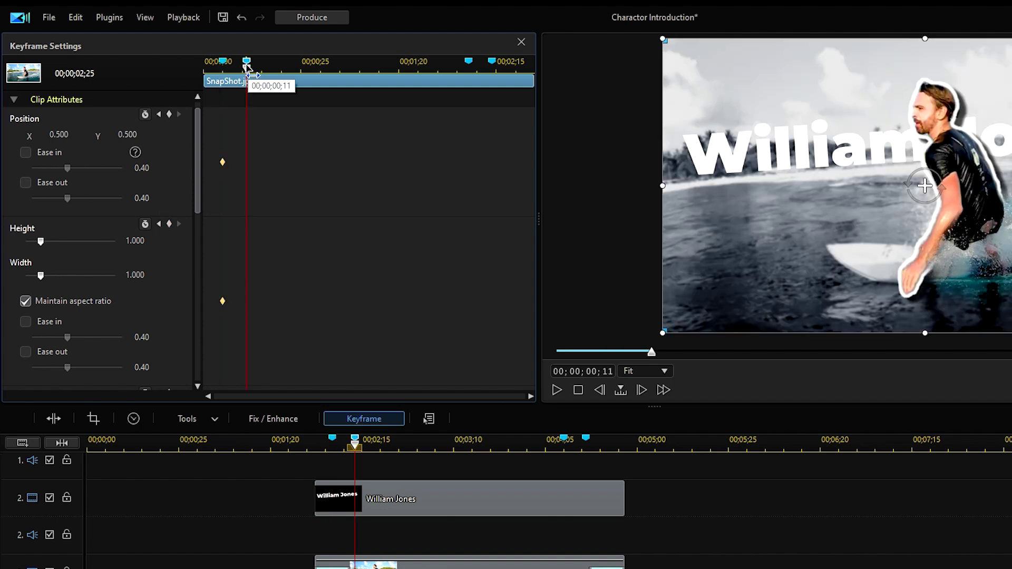
type("0.48")
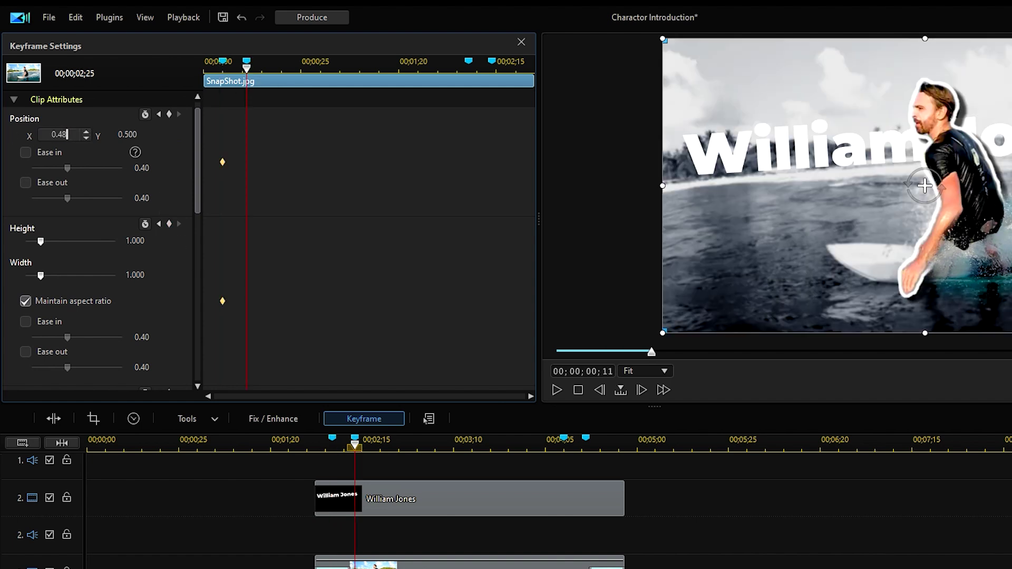
key("Return")
type("0.54")
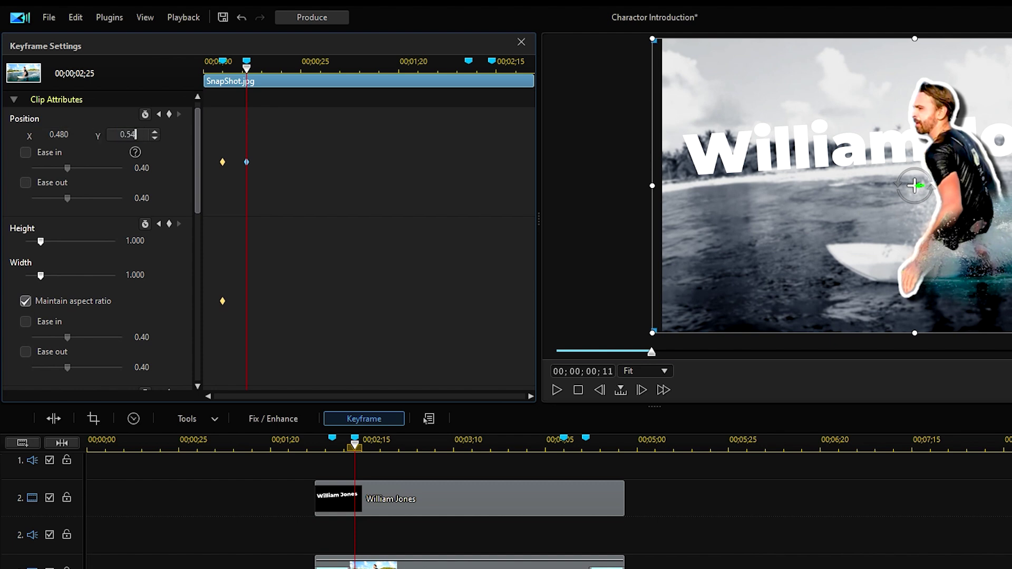
key("Return")
left_click(135, 240)
type("1")
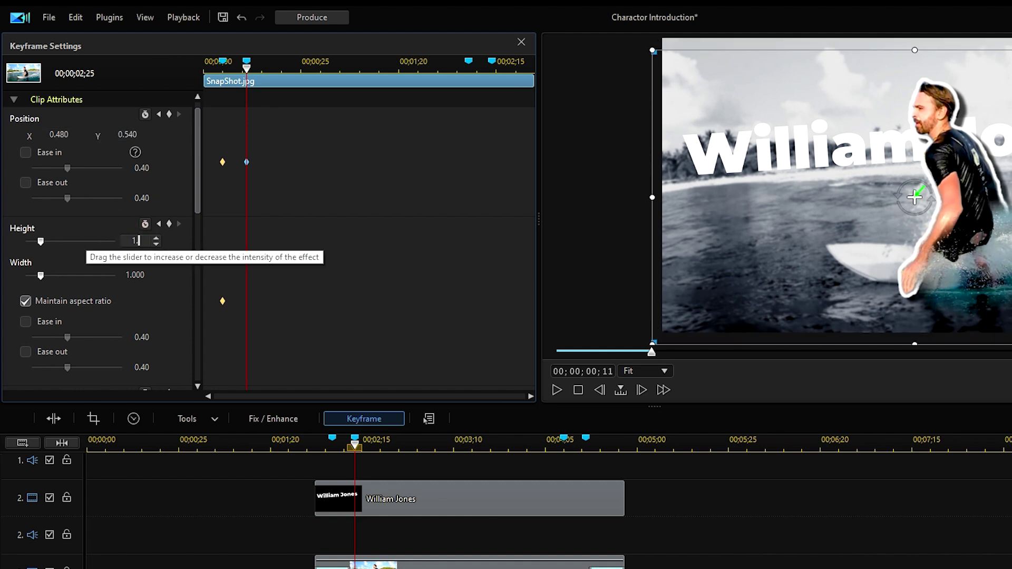
type(".2")
key("Return")
At 00;02;08 key a 1.3 scale with Y position kept at 0.54
left_click(468, 64)
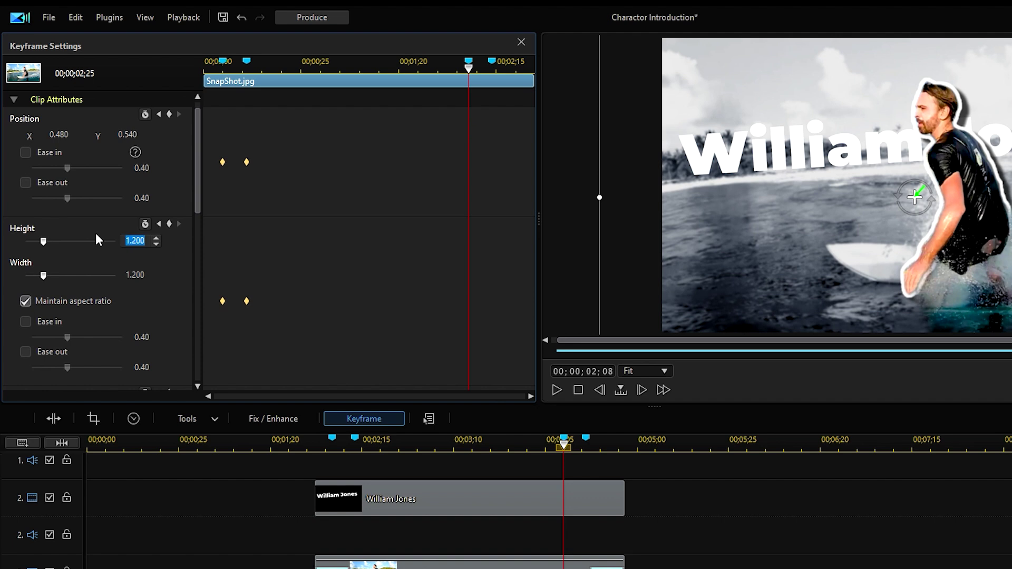
key("Return")
left_click(127, 134)
type("0.")
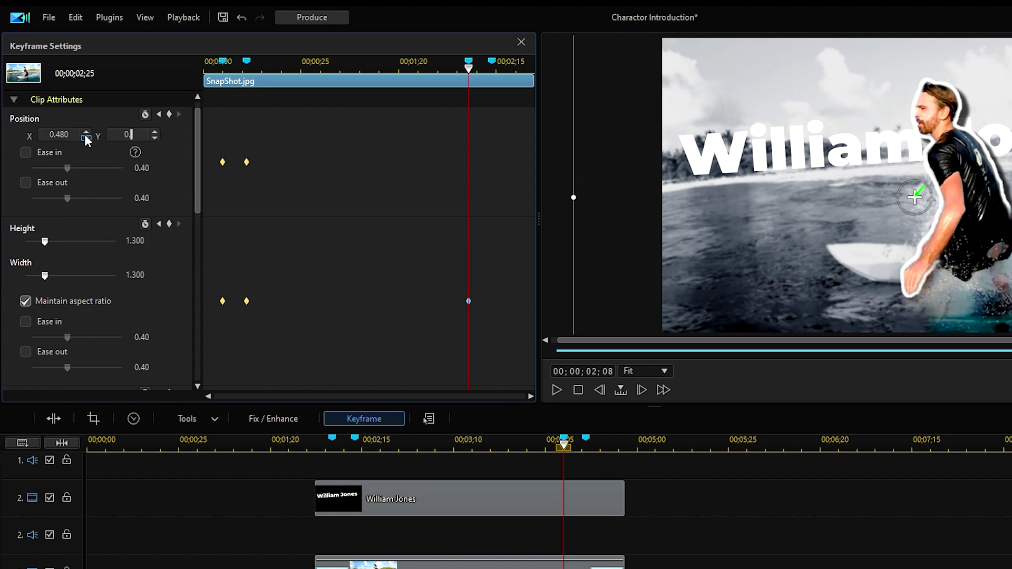
type("54")
key("Return")
At 00;02;15 return X and Y to 0.5 and height to 1
left_click(493, 64)
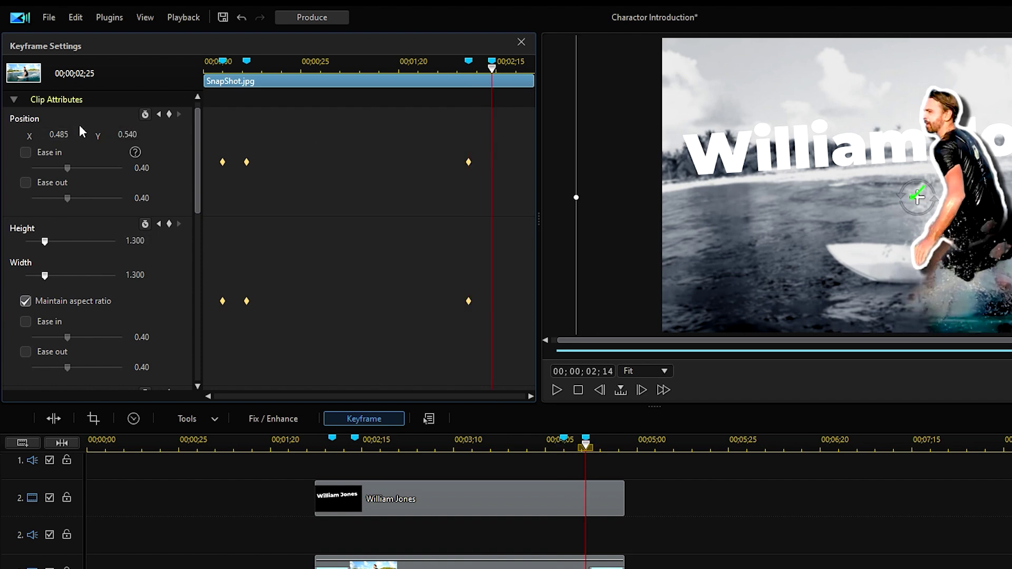
key("Return")
type("0.")
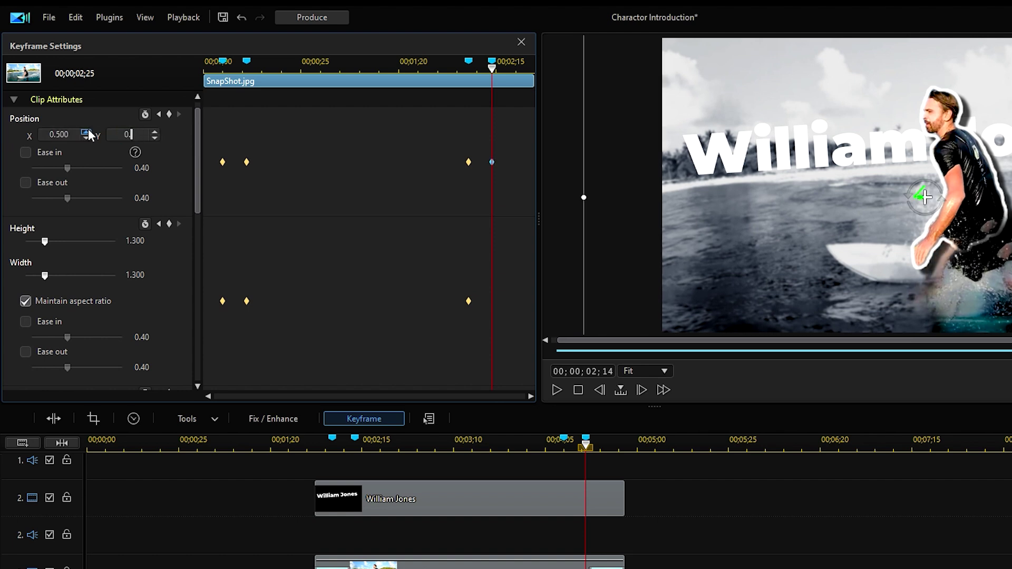
type("5")
key("Return")
left_click(135, 240)
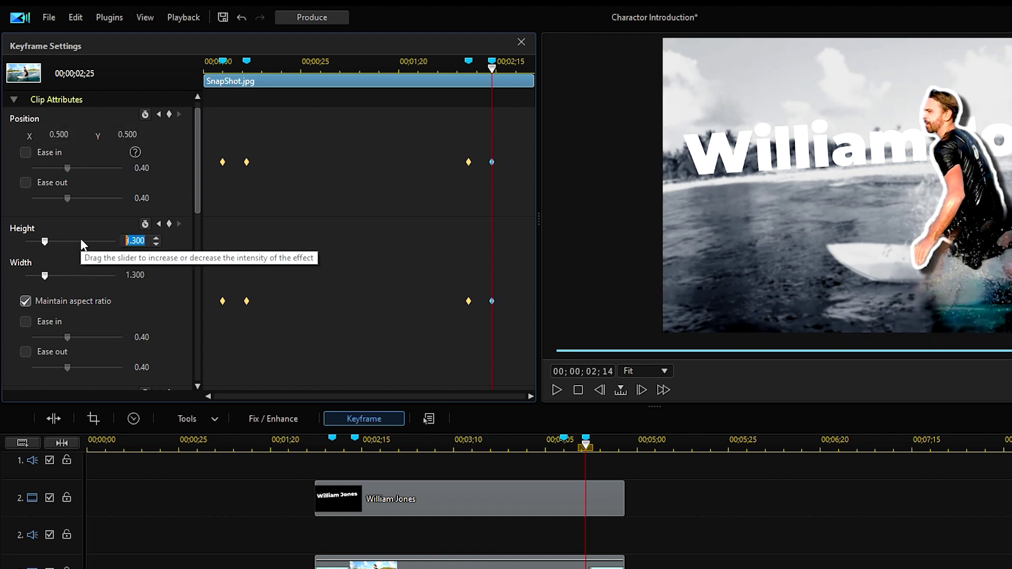
type("1")
key("Return")
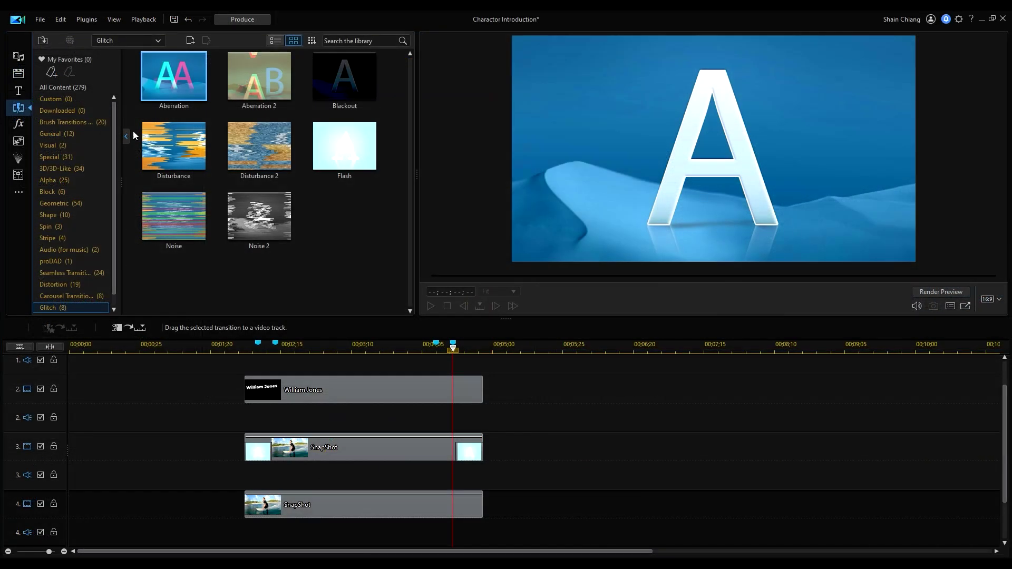
Add a Flash transition to the SnapShot clips and put Blogger Particle 02 on track 5
left_click(343, 146)
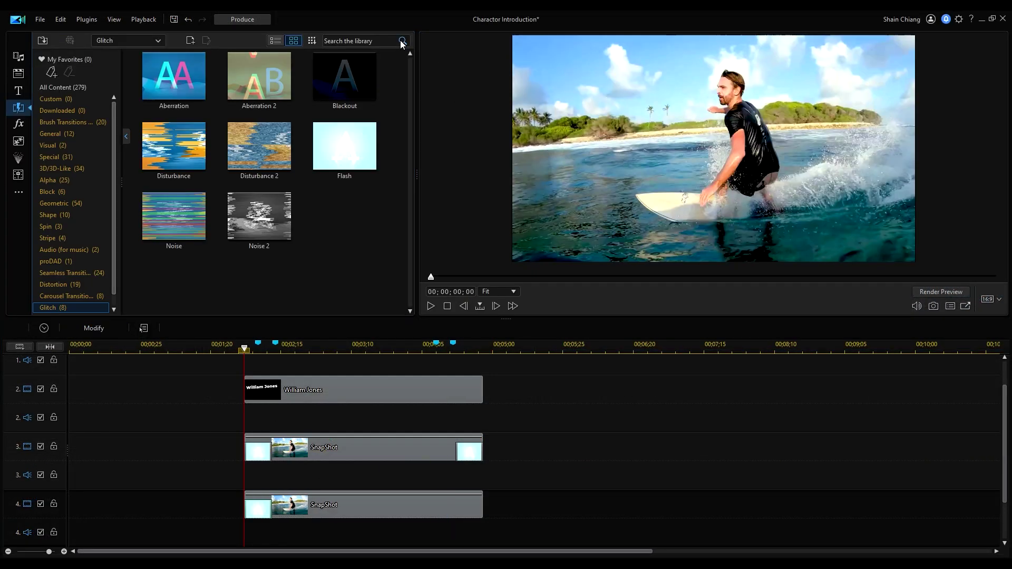
left_click_drag(344, 146, 361, 274)
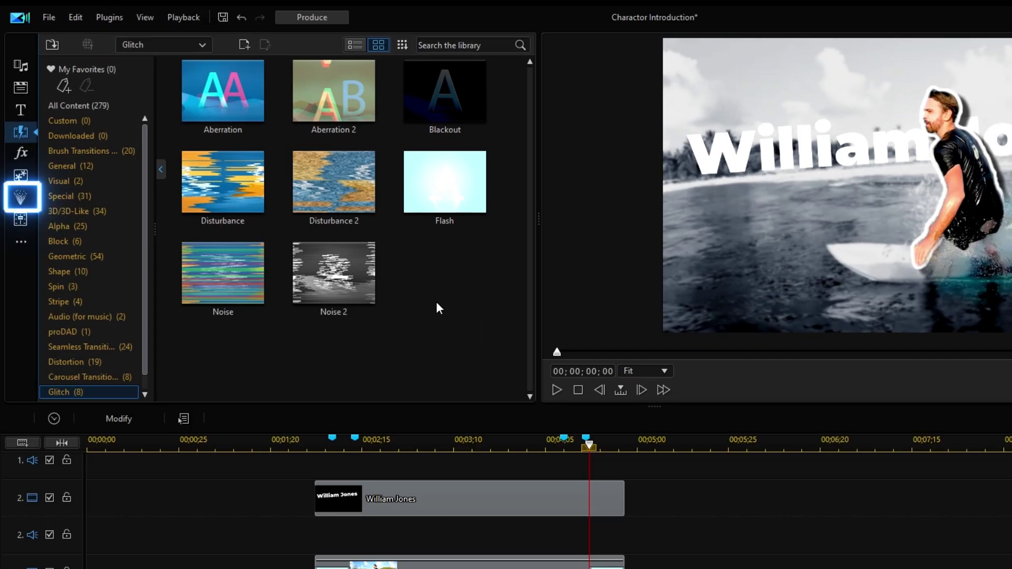
left_click(21, 196)
left_click(130, 316)
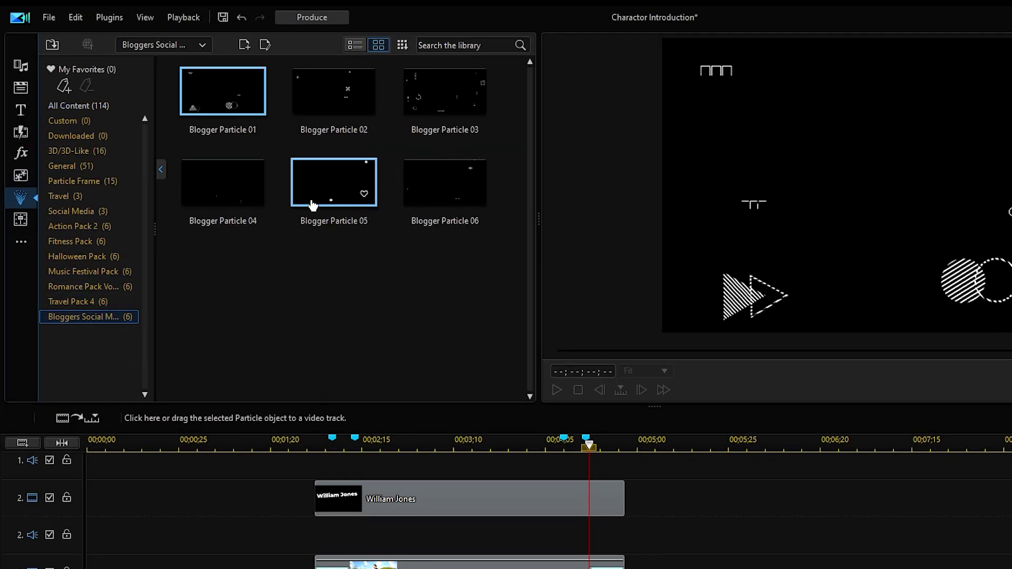
left_click(327, 99)
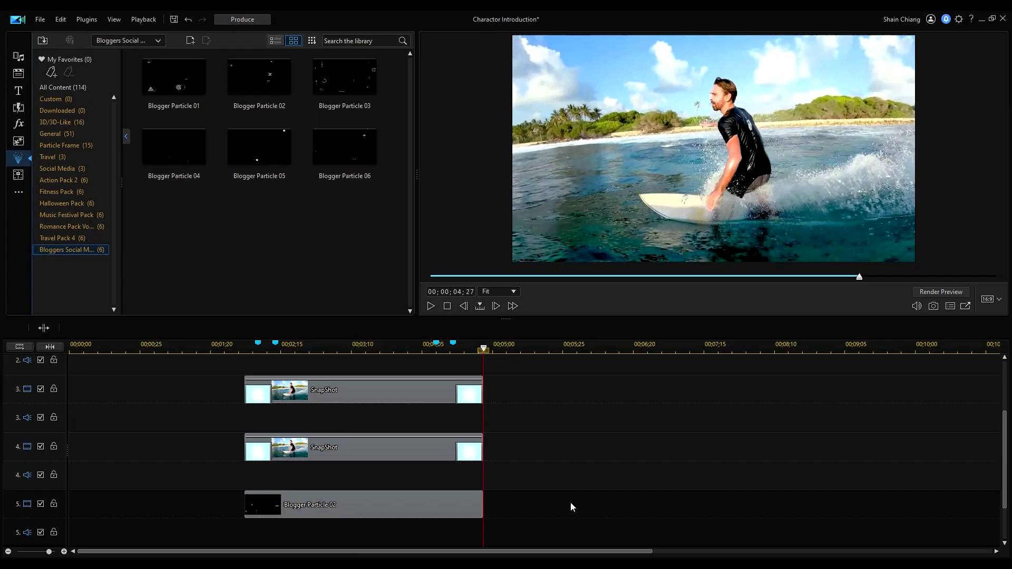
left_click(447, 306)
left_click(430, 306)
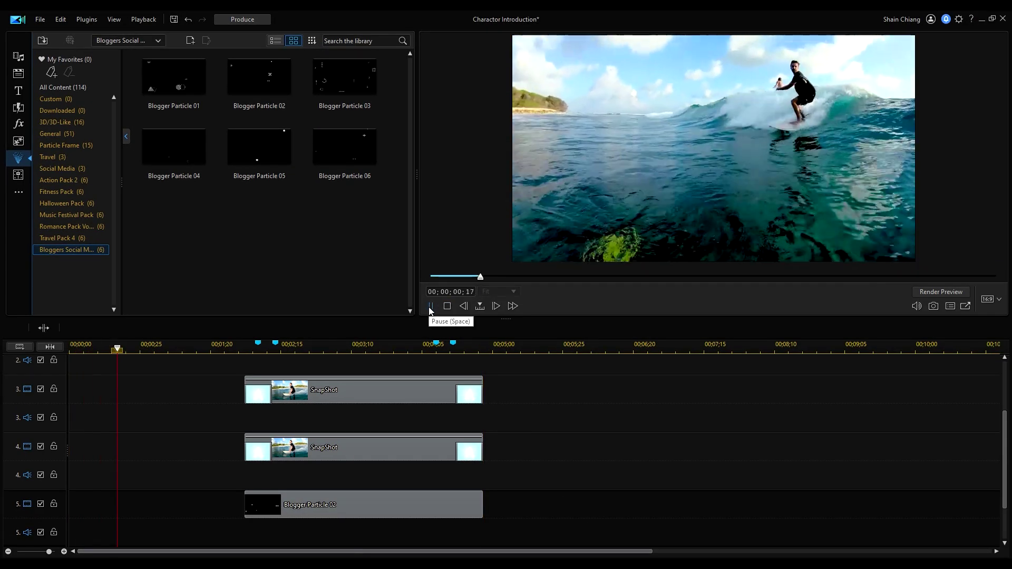